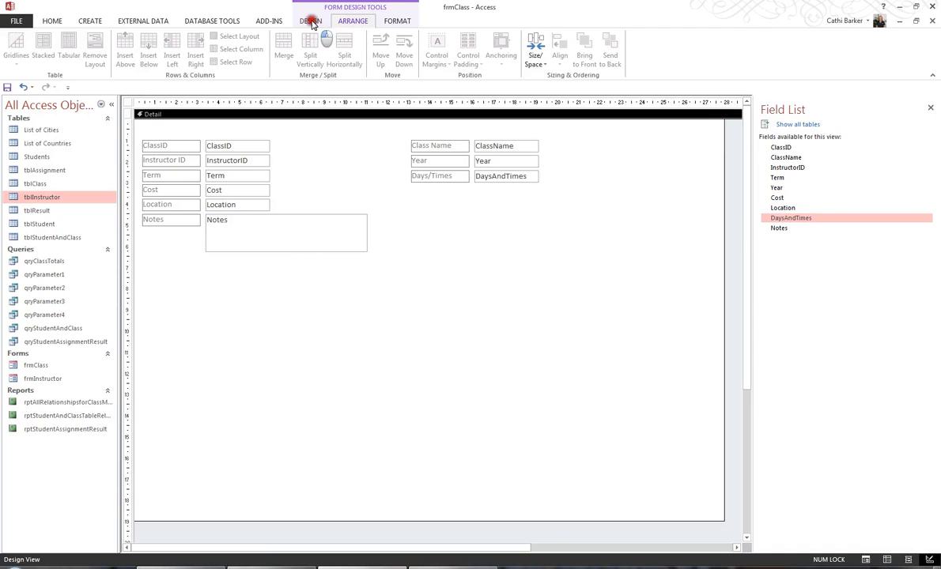
Add a label reading "Class Details" above the ClassID field in the form's Detail section.
{"action": "left_click", "coordinate": [314, 23]}
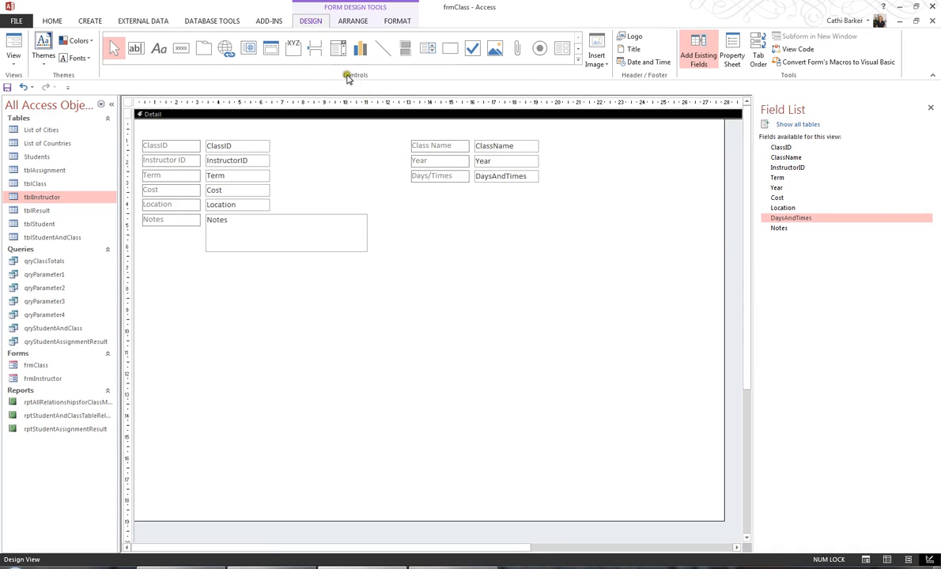
{"action": "left_click", "coordinate": [160, 50]}
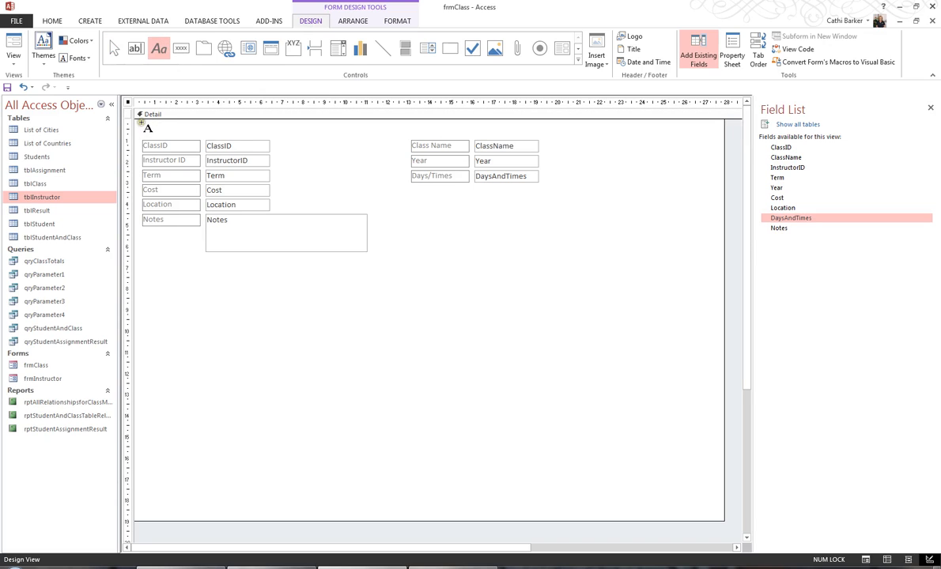
{"action": "left_click", "coordinate": [142, 125]}
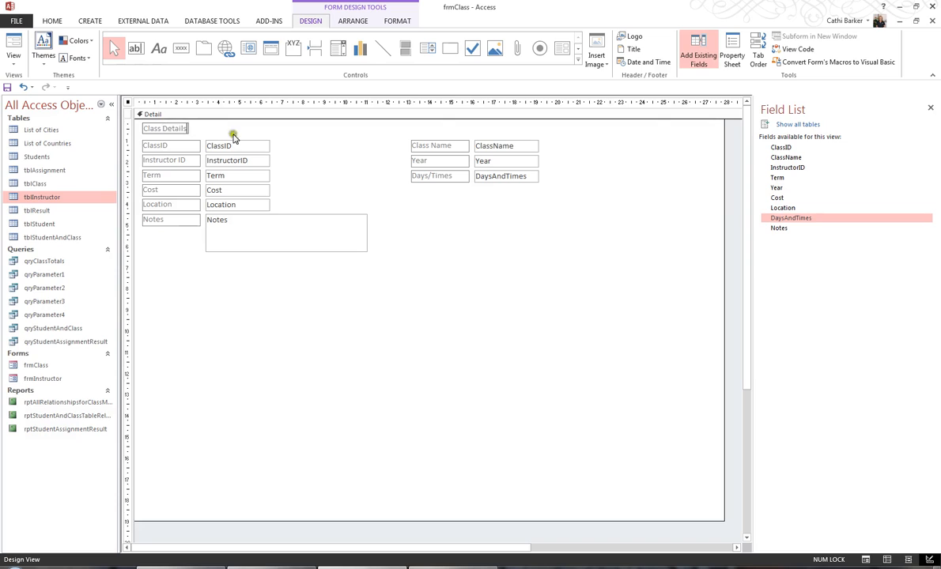
{"action": "left_click", "coordinate": [320, 134]}
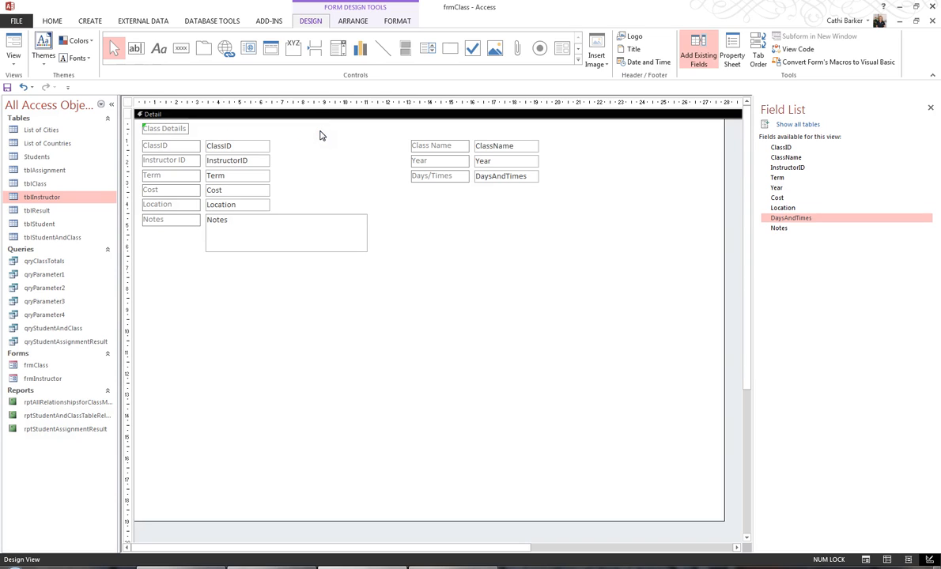
Add a "Designed by" label with the designer's first name below the Notes field, at about the 11 cm mark.
{"action": "left_click", "coordinate": [160, 52]}
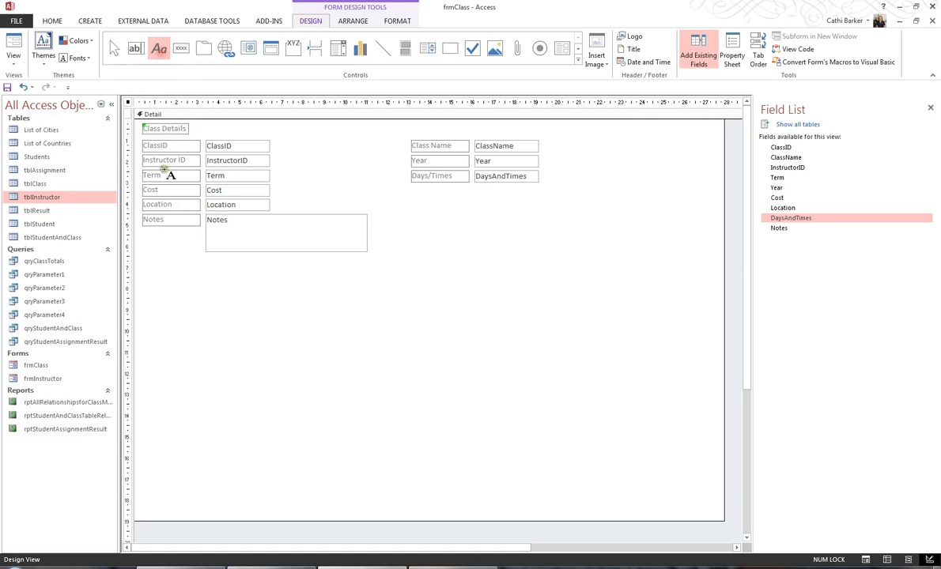
{"action": "left_click", "coordinate": [139, 352]}
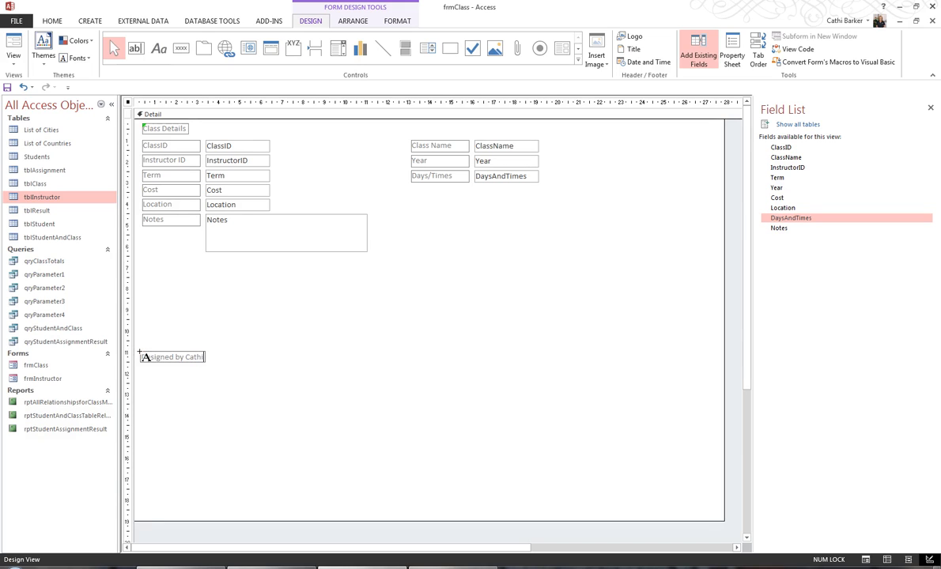
{"action": "left_click", "coordinate": [302, 354]}
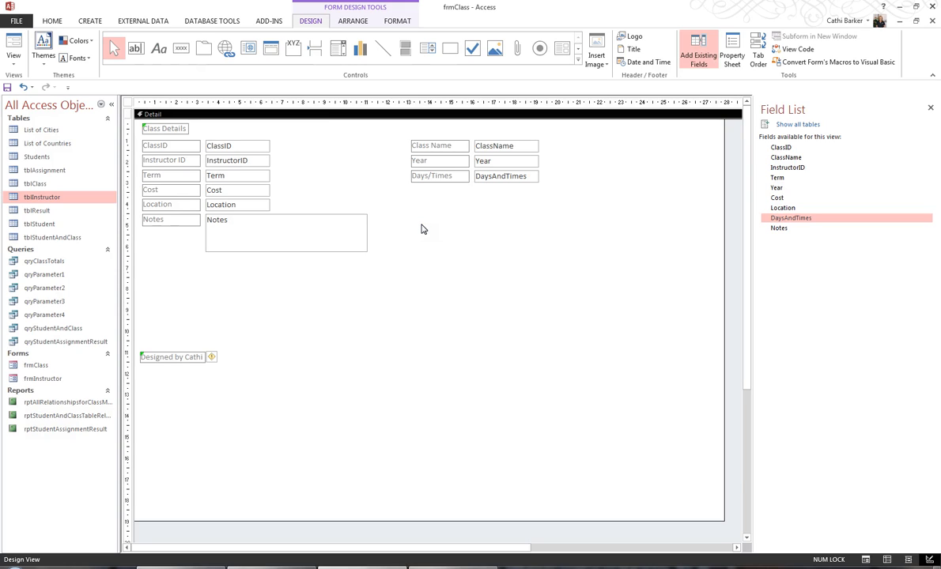
Set the Class Details label's font to Arial and its text colour to the green theme colour.
{"action": "left_click", "coordinate": [168, 129]}
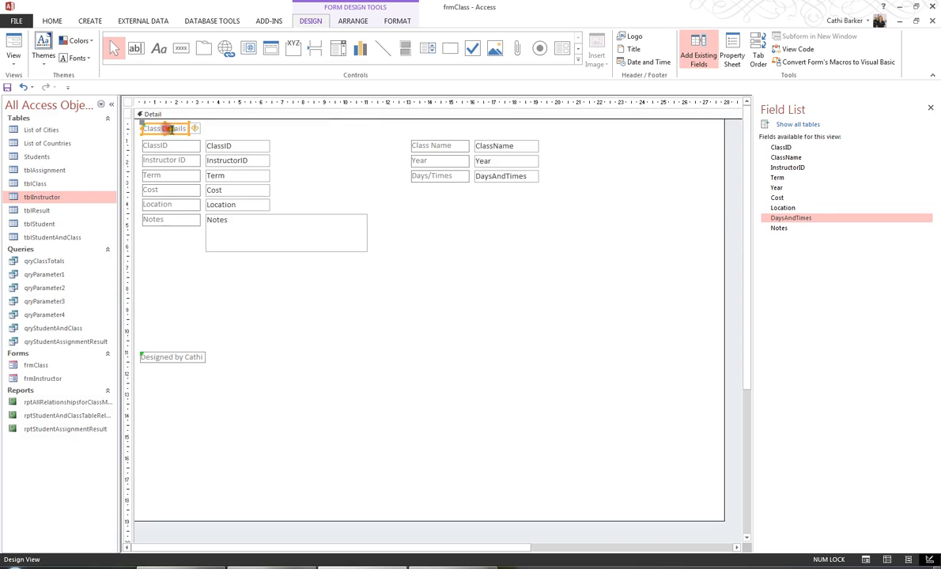
{"action": "left_click", "coordinate": [398, 22]}
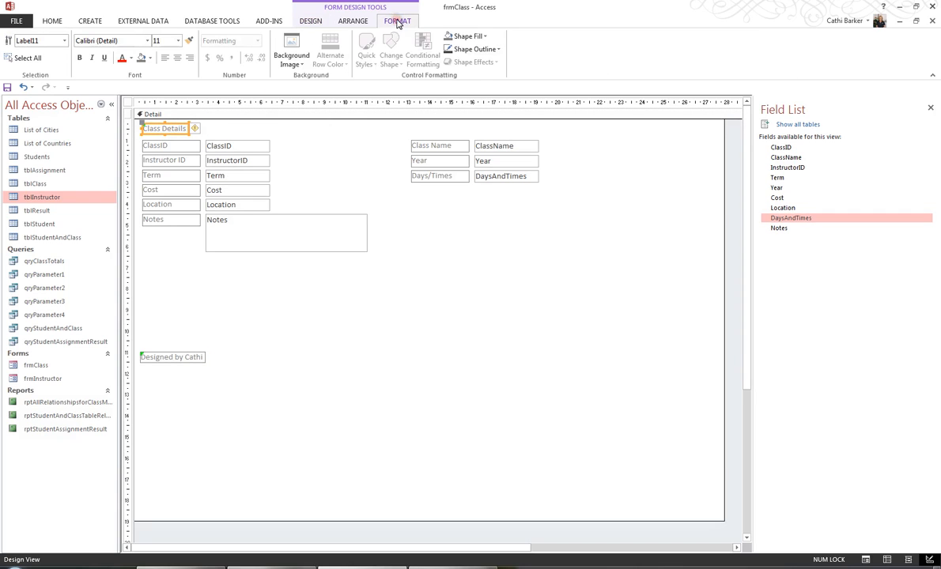
{"action": "left_click", "coordinate": [147, 41]}
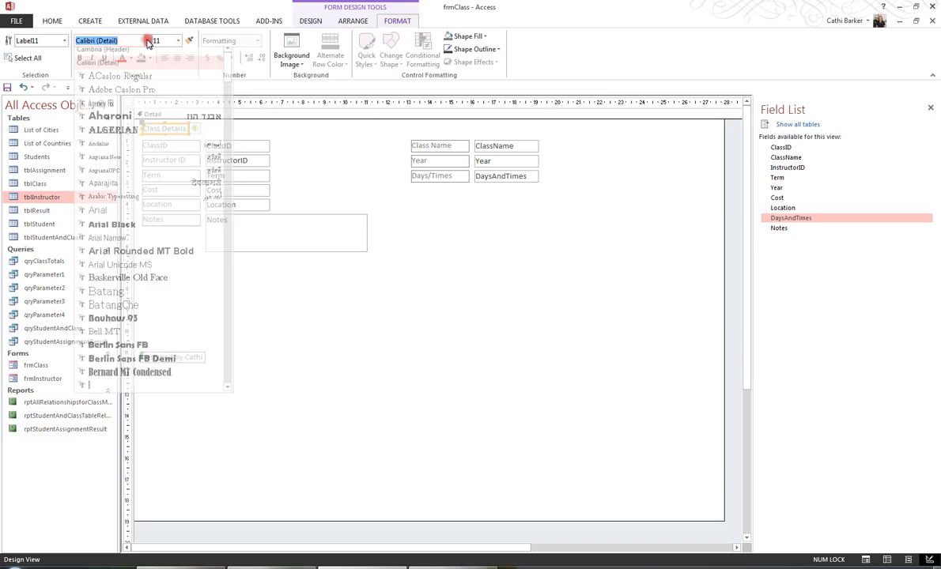
{"action": "left_click", "coordinate": [110, 214]}
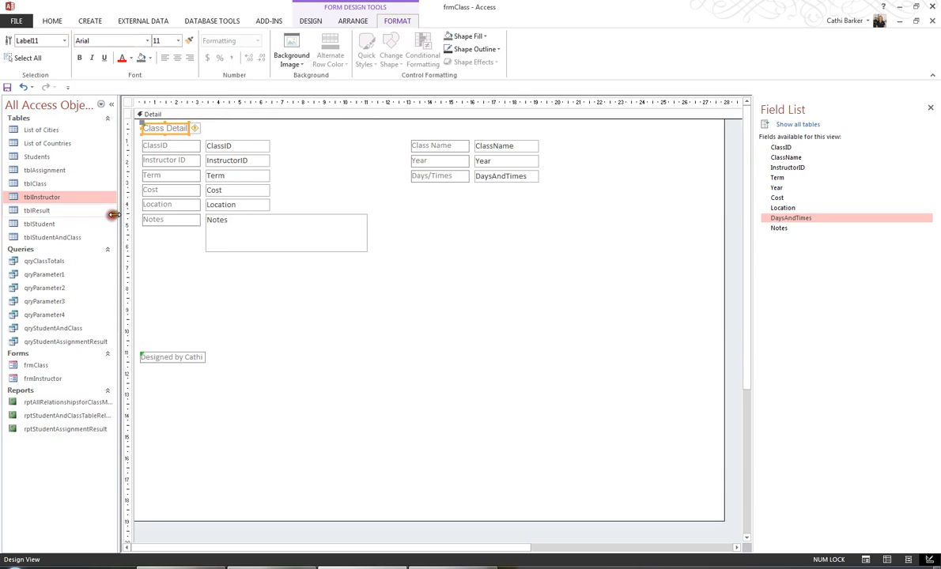
{"action": "left_click", "coordinate": [131, 59]}
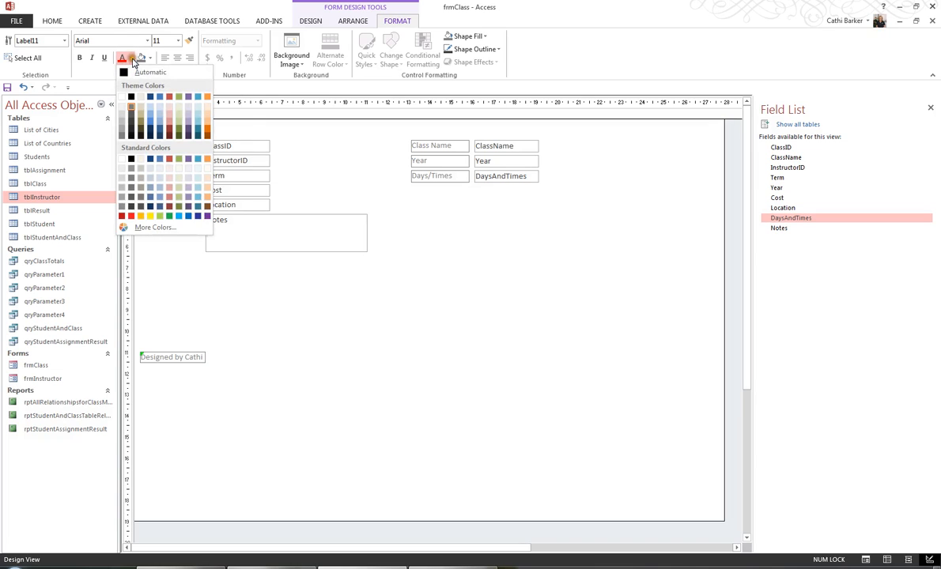
{"action": "left_click", "coordinate": [180, 98]}
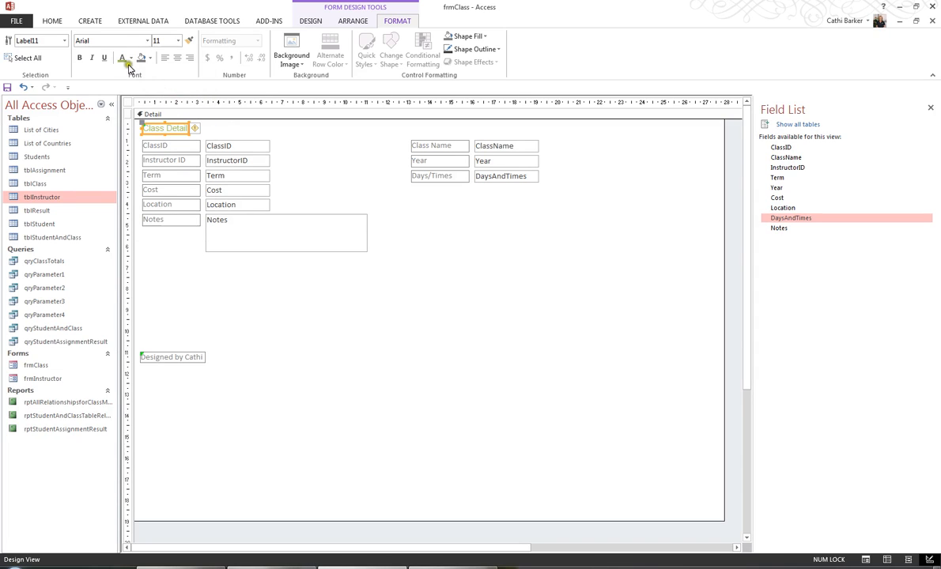
Make the Class Details label bold at size 16 and stretch it across the full width of the form.
{"action": "left_click", "coordinate": [79, 60]}
{"action": "left_click", "coordinate": [179, 41]}
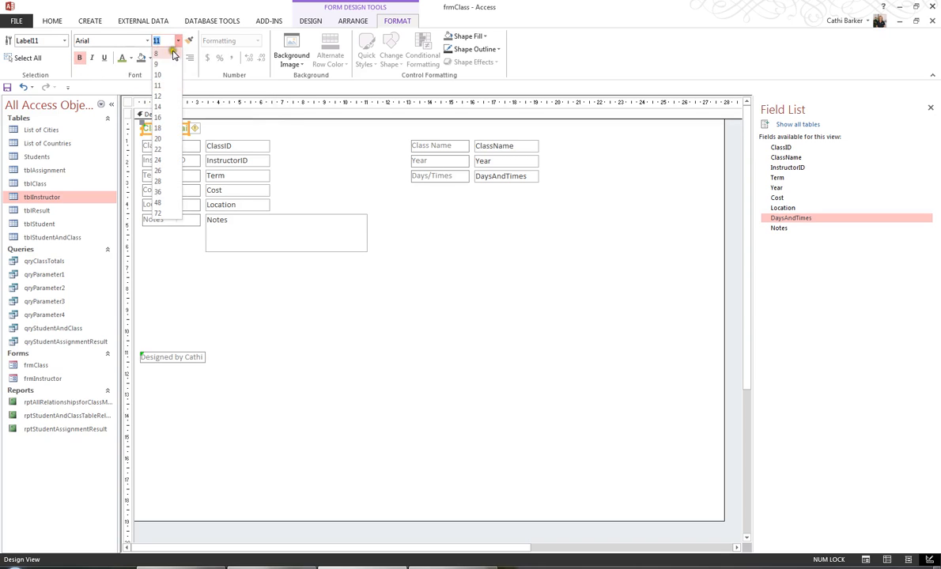
{"action": "left_click", "coordinate": [166, 117]}
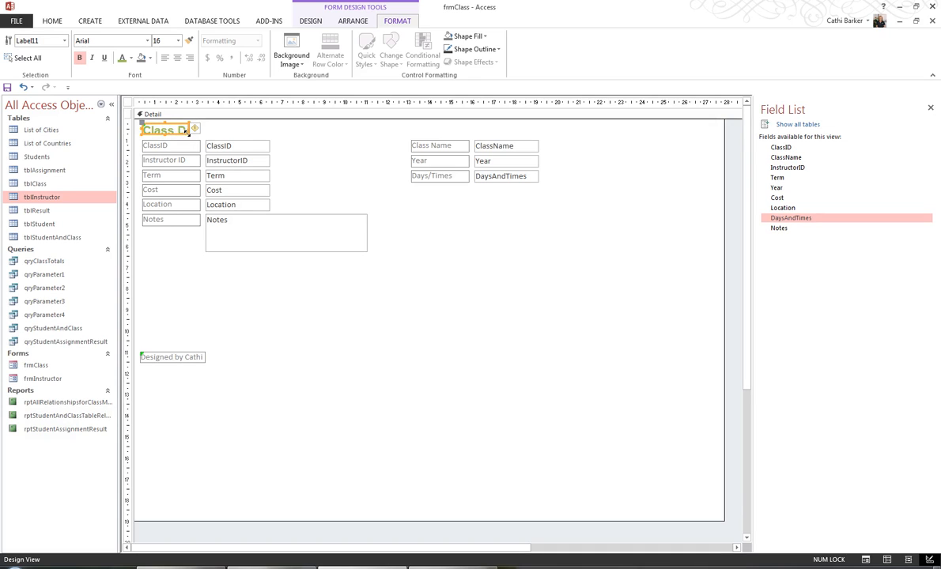
{"action": "double_click", "coordinate": [187, 131]}
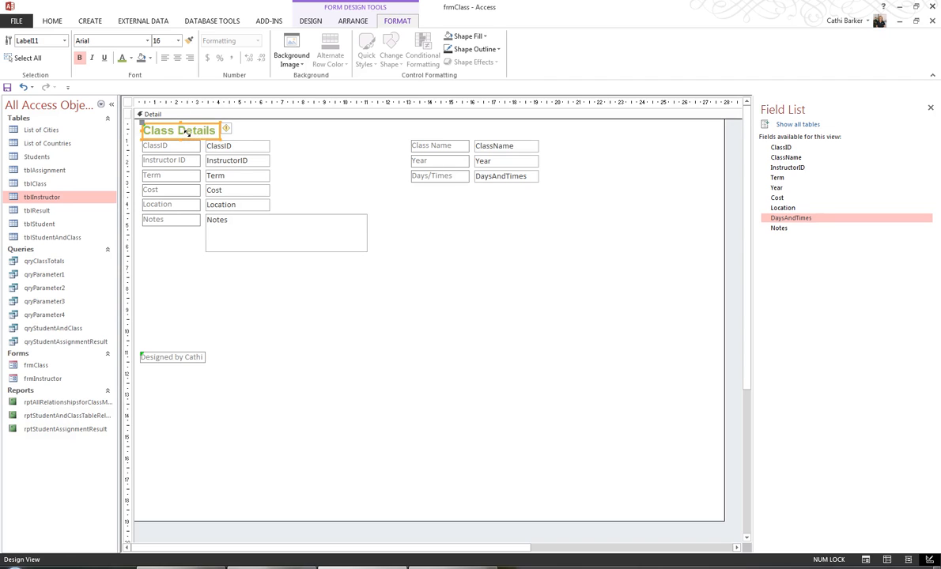
{"action": "left_click_drag", "start_coordinate": [218, 131], "coordinate": [718, 144]}
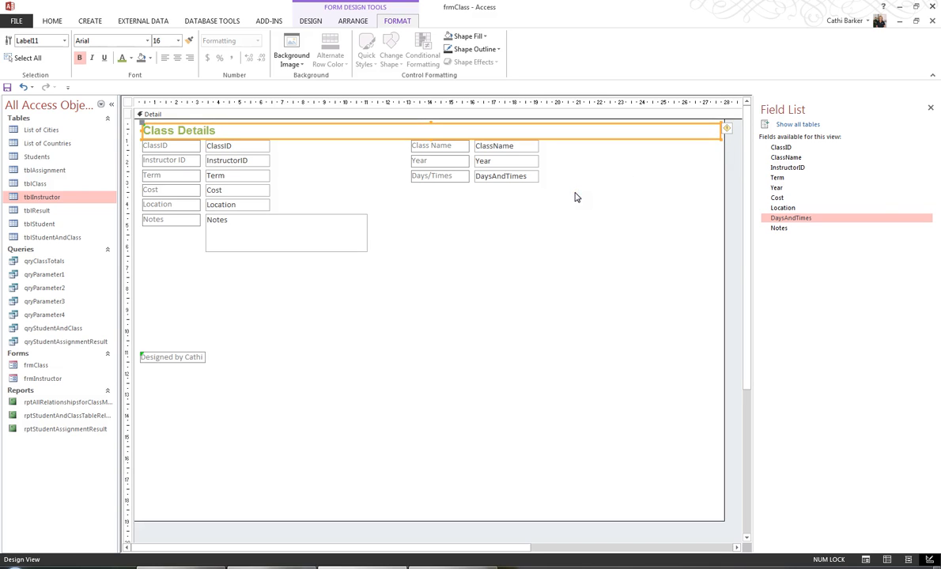
Move all the field controls and their labels down slightly to leave a gap beneath the Class Details title.
{"action": "left_click_drag", "start_coordinate": [157, 304], "coordinate": [509, 152]}
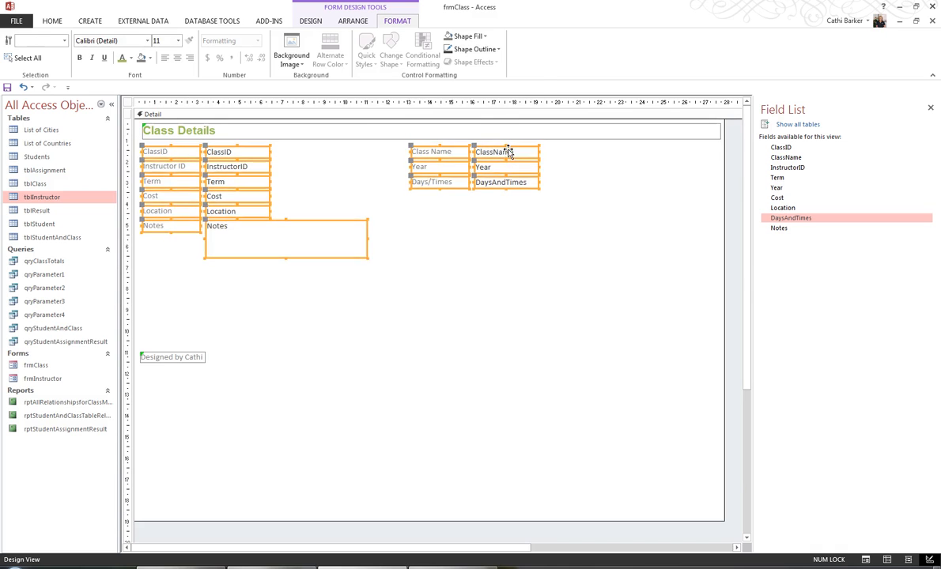
{"action": "key", "text": "Down"}
{"action": "key", "text": "Down"}
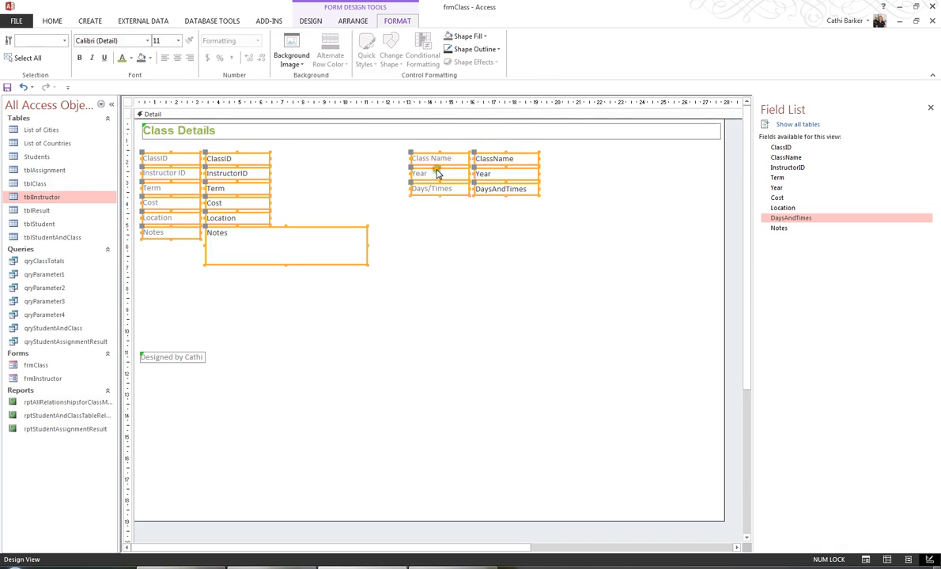
{"action": "left_click", "coordinate": [369, 187]}
Center the Class Details title text and give the label a light orange background.
{"action": "left_click", "coordinate": [359, 138]}
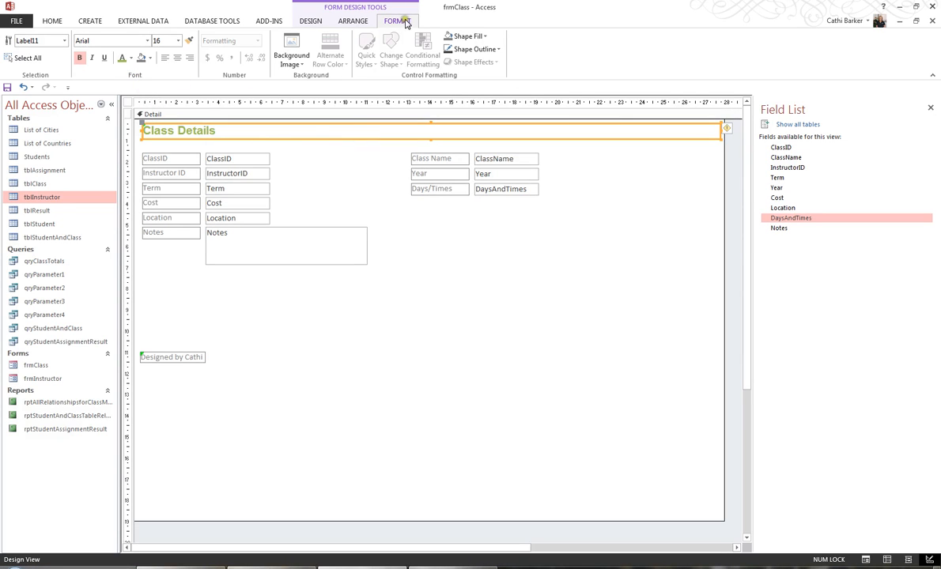
{"action": "left_click", "coordinate": [178, 62]}
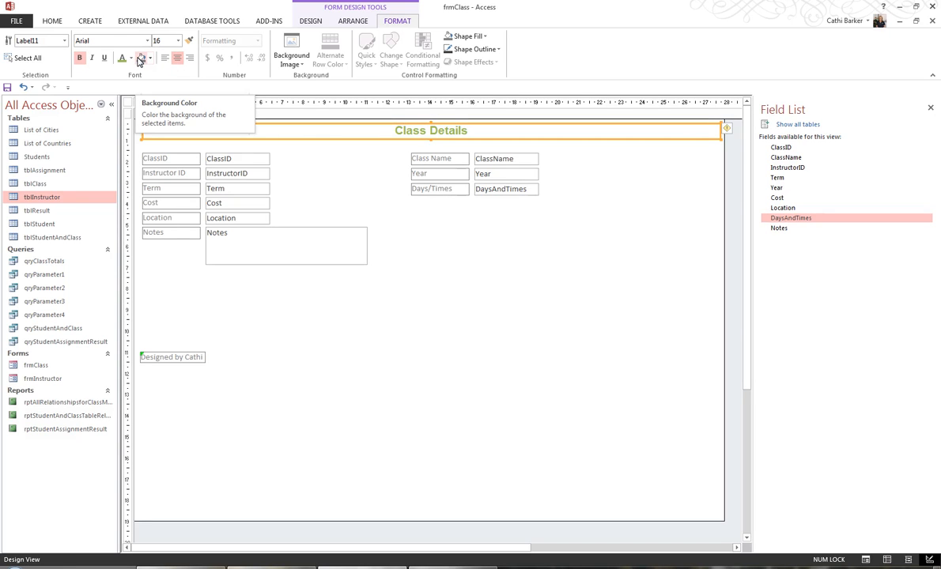
{"action": "left_click", "coordinate": [151, 61]}
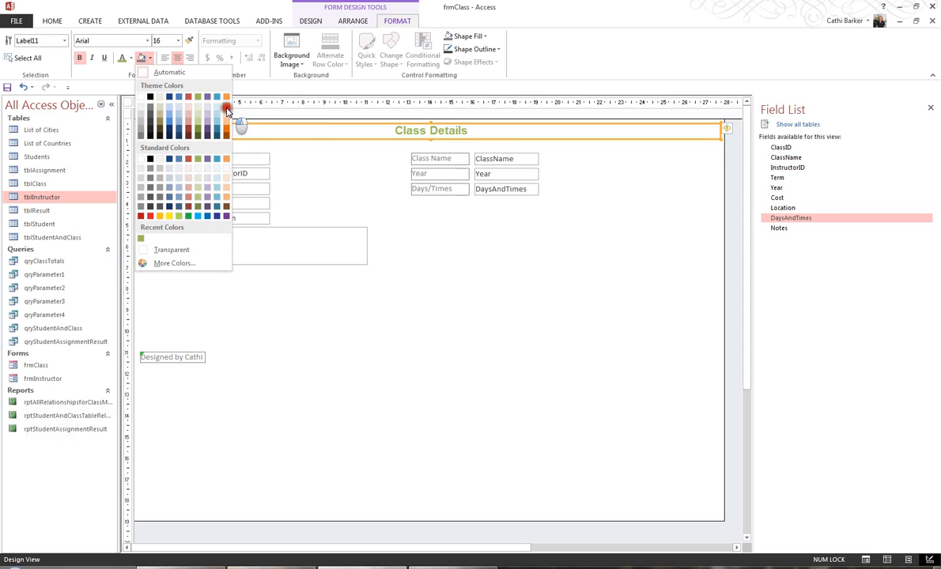
{"action": "left_click", "coordinate": [226, 110]}
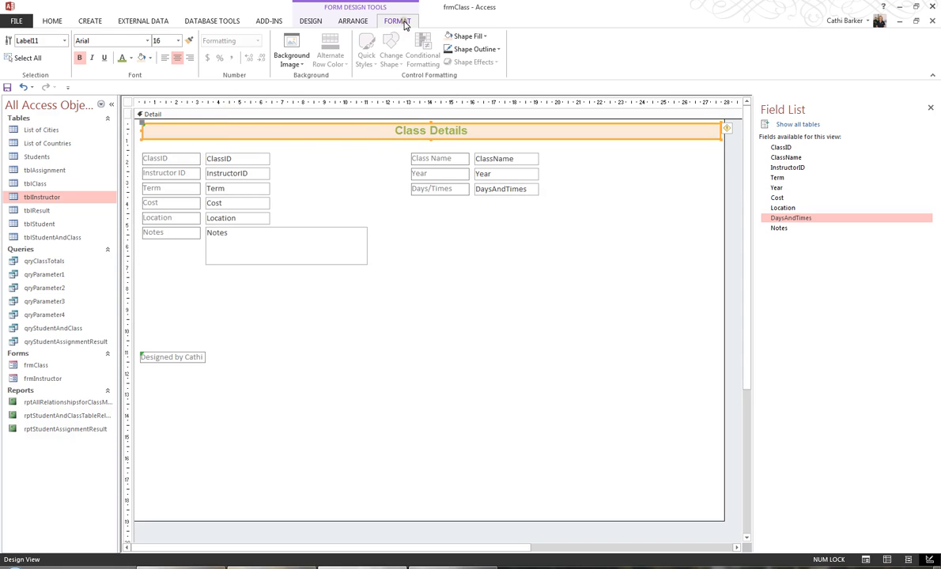
Copy the Class Details title's formatting onto the "Designed by" label with Format Painter.
{"action": "left_click", "coordinate": [184, 357]}
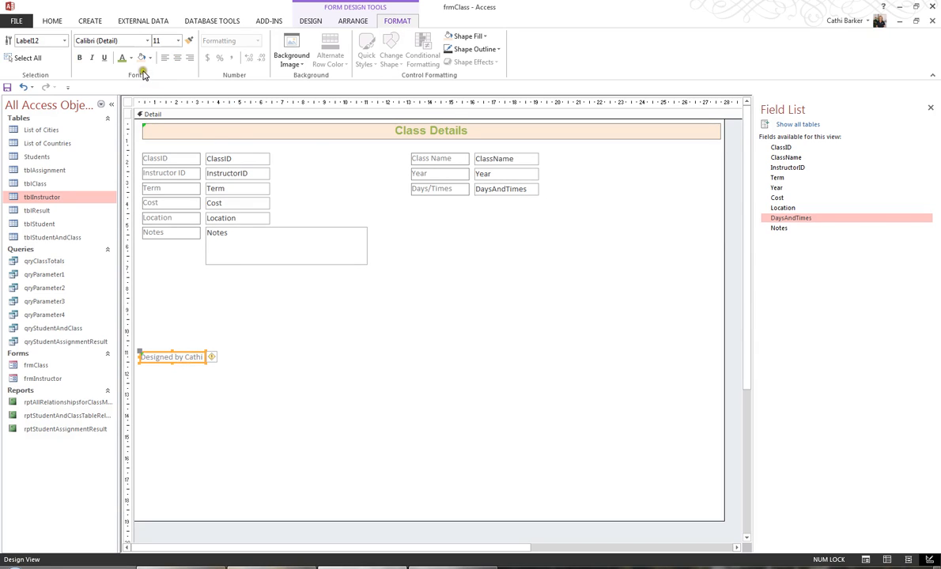
{"action": "left_click", "coordinate": [421, 135]}
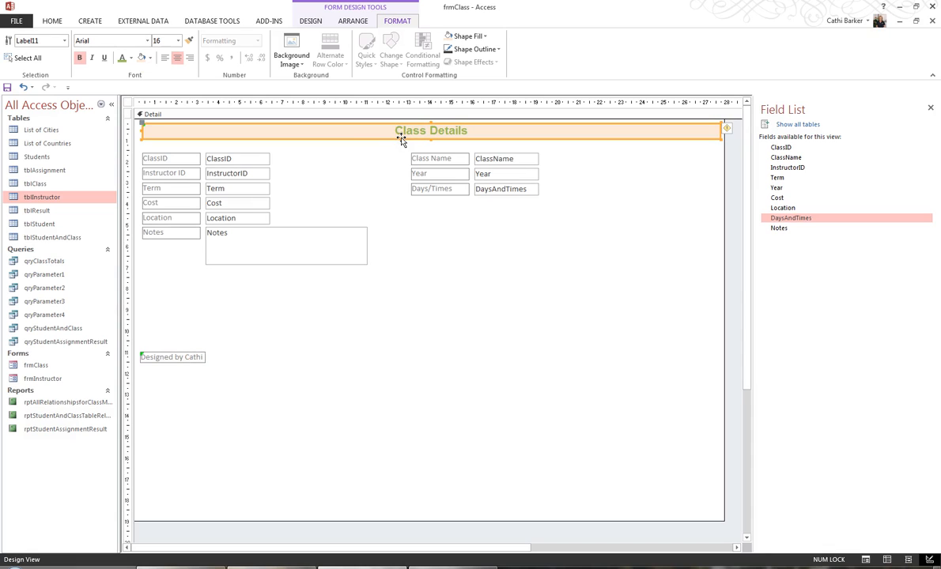
{"action": "left_click", "coordinate": [190, 43]}
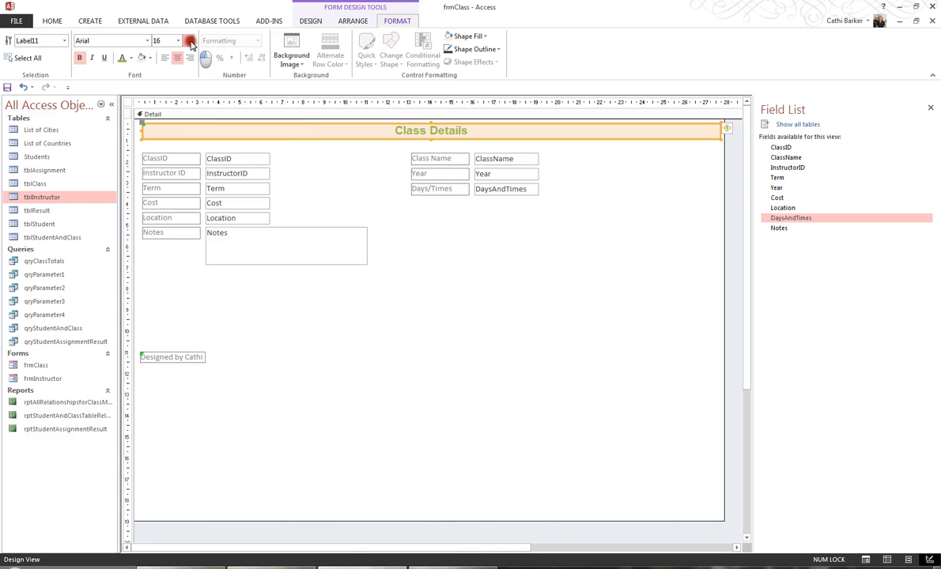
{"action": "left_click", "coordinate": [184, 359]}
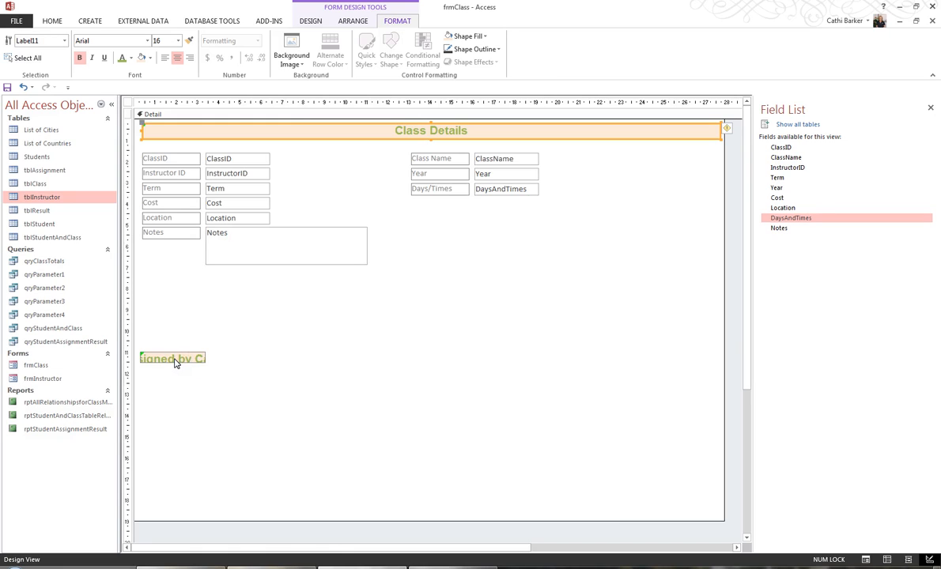
Enlarge the "Designed by" label to fit its whole text and left-align the text.
{"action": "left_click", "coordinate": [175, 361]}
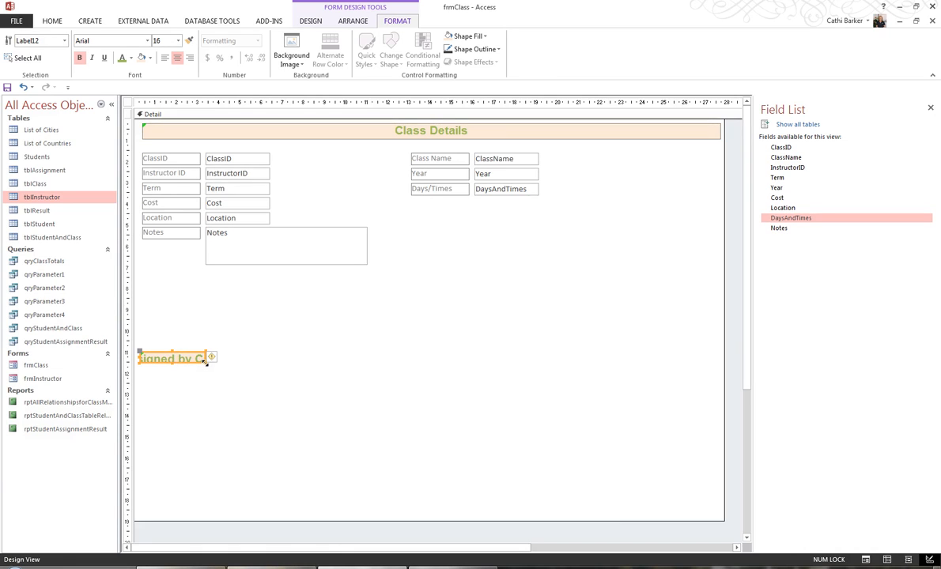
{"action": "mouse_move", "coordinate": [205, 360]}
{"action": "left_mouse_down"}
{"action": "mouse_move", "coordinate": [261, 368]}
{"action": "mouse_move", "coordinate": [214, 361]}
{"action": "left_mouse_up"}
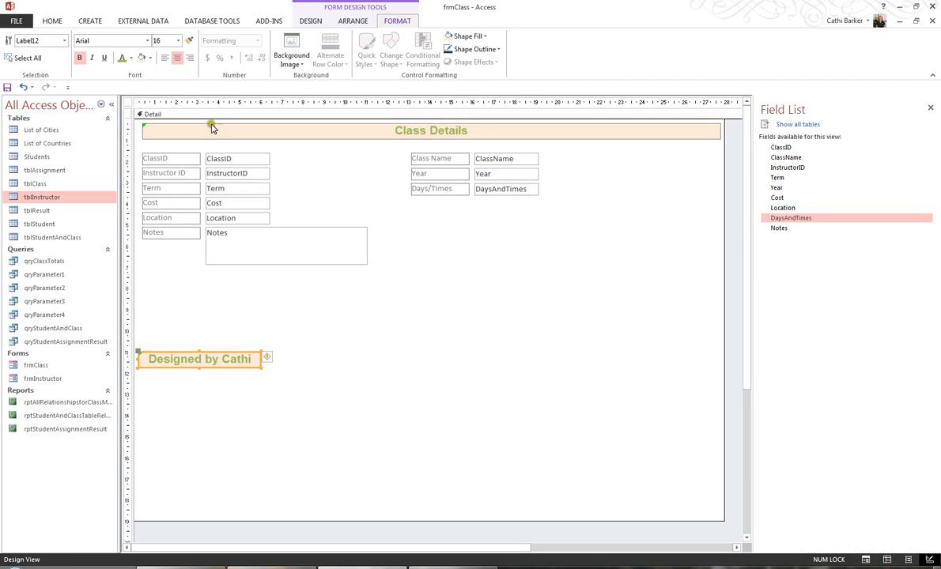
{"action": "left_click", "coordinate": [164, 58]}
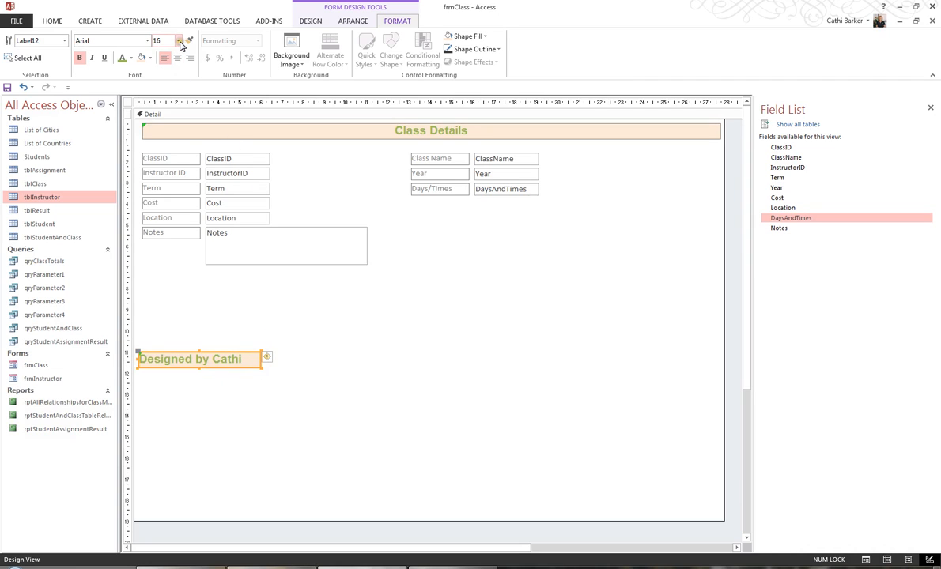
Set the "Designed by" label's font size to 12 and shrink its box to fit the text.
{"action": "left_click", "coordinate": [178, 40]}
{"action": "left_click", "coordinate": [162, 96]}
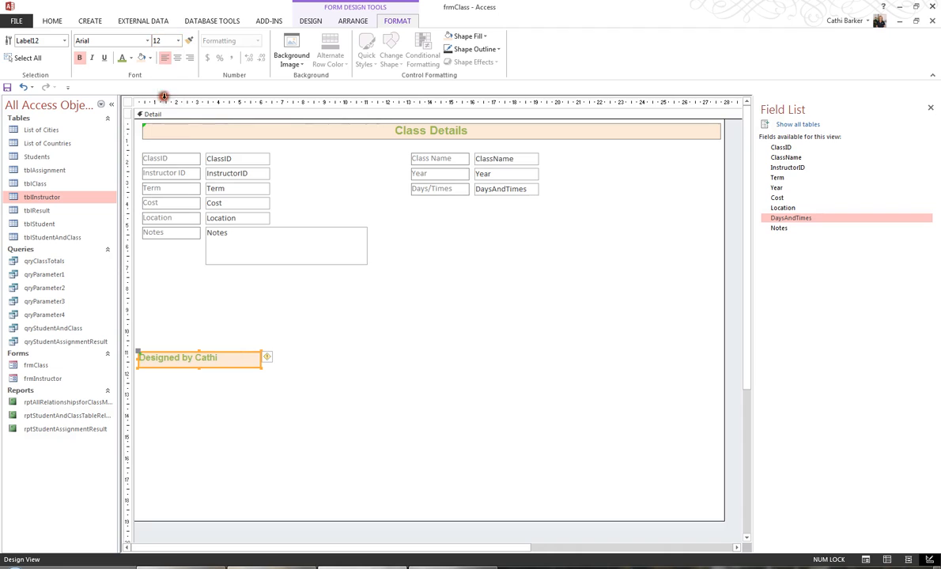
{"action": "double_click", "coordinate": [261, 367]}
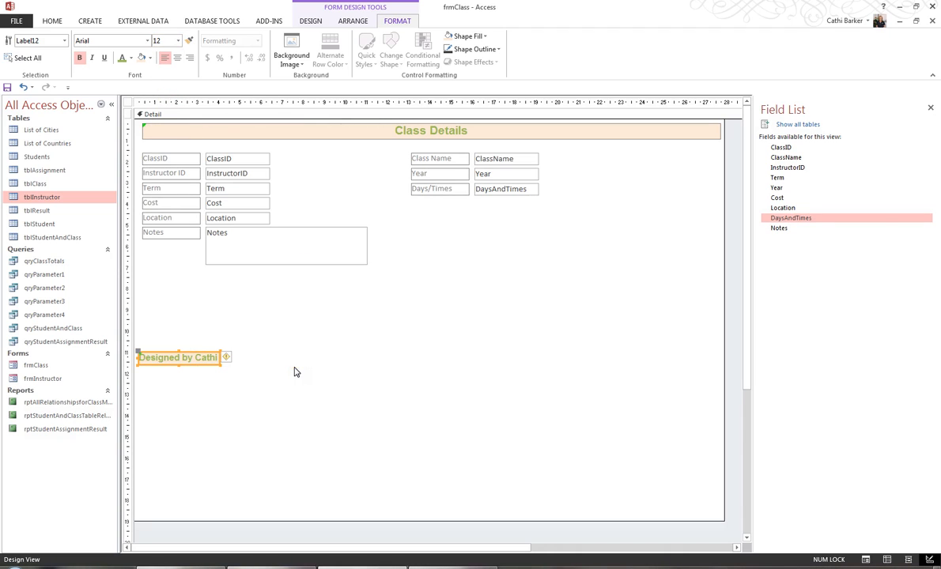
{"action": "left_click", "coordinate": [294, 372]}
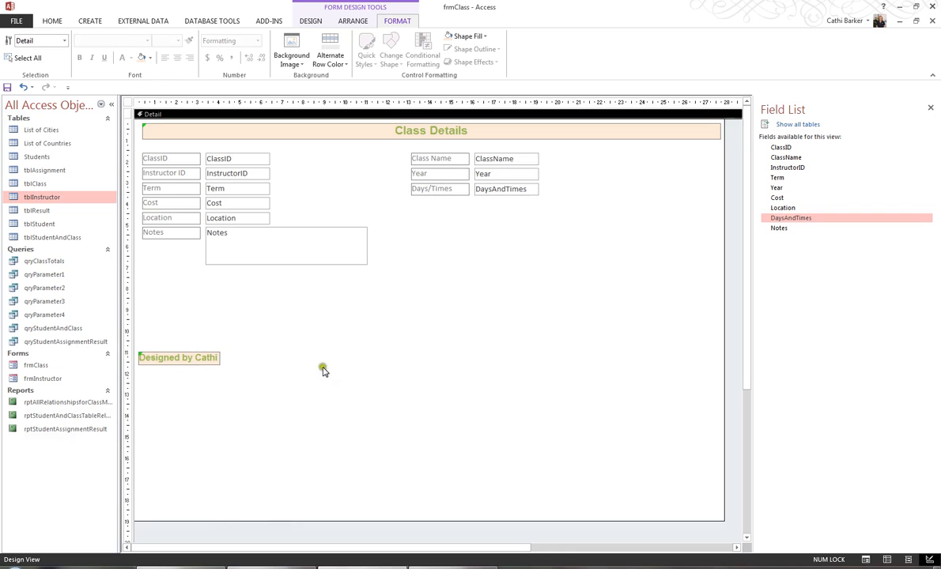
Give the Class Details title label a transparent outline.
{"action": "left_click", "coordinate": [316, 131]}
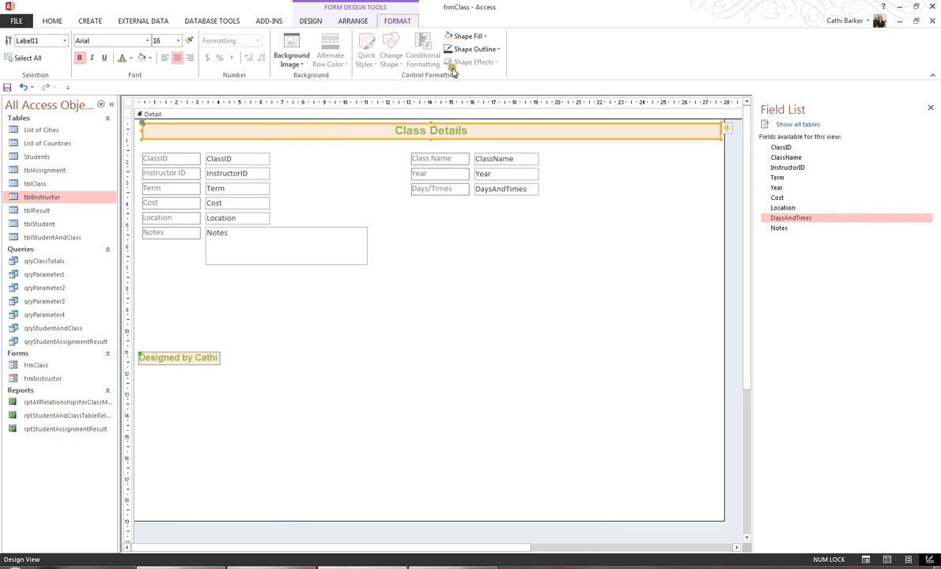
{"action": "left_click", "coordinate": [496, 50]}
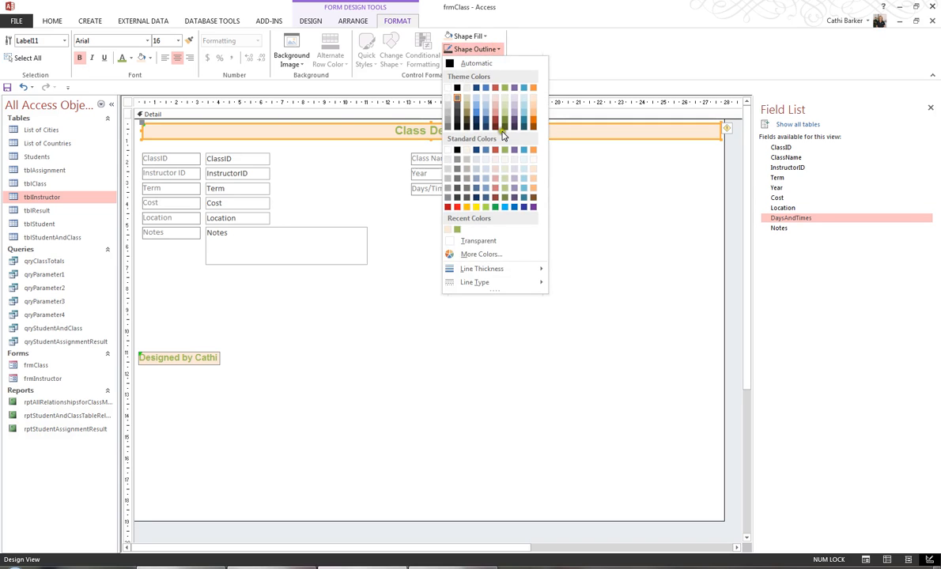
{"action": "left_click", "coordinate": [472, 242]}
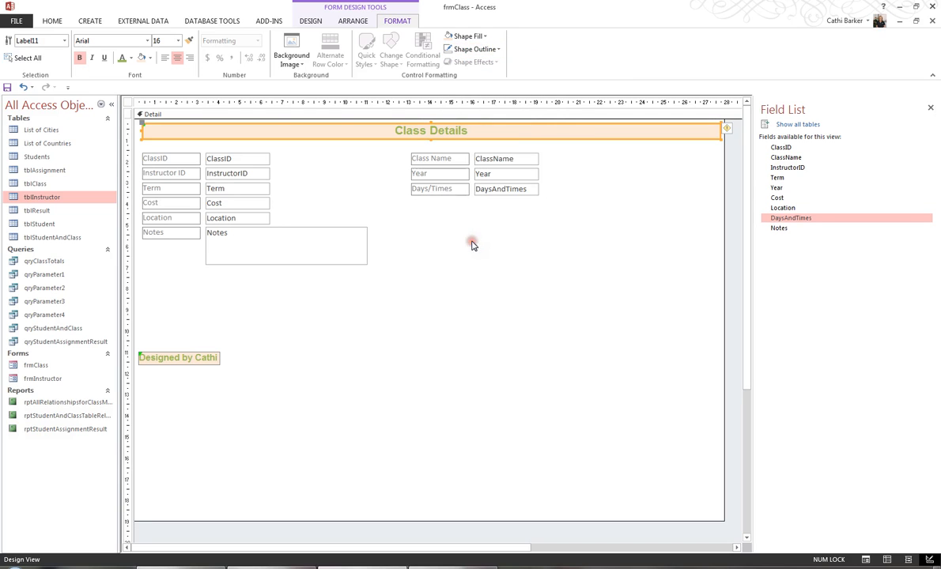
{"action": "left_click", "coordinate": [365, 317]}
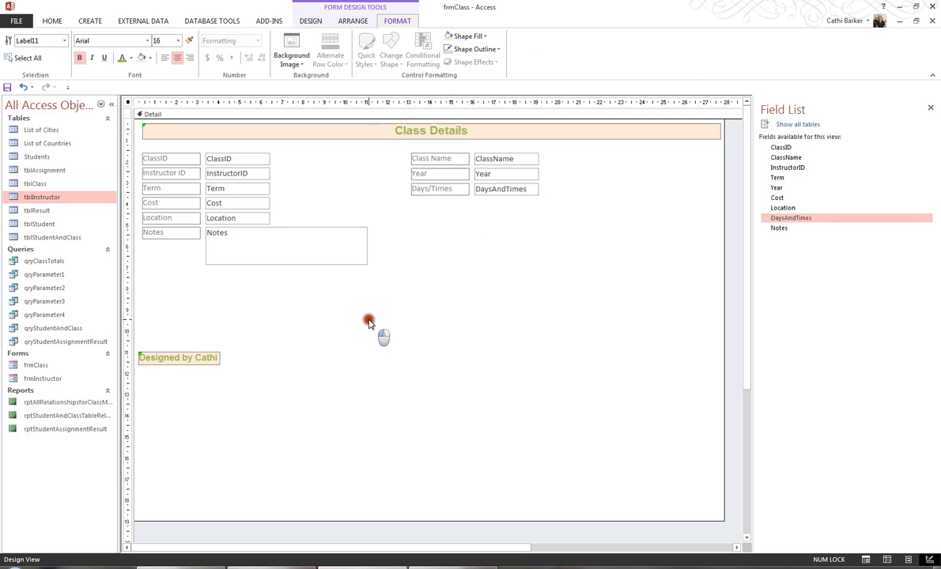
{"action": "left_click", "coordinate": [368, 132]}
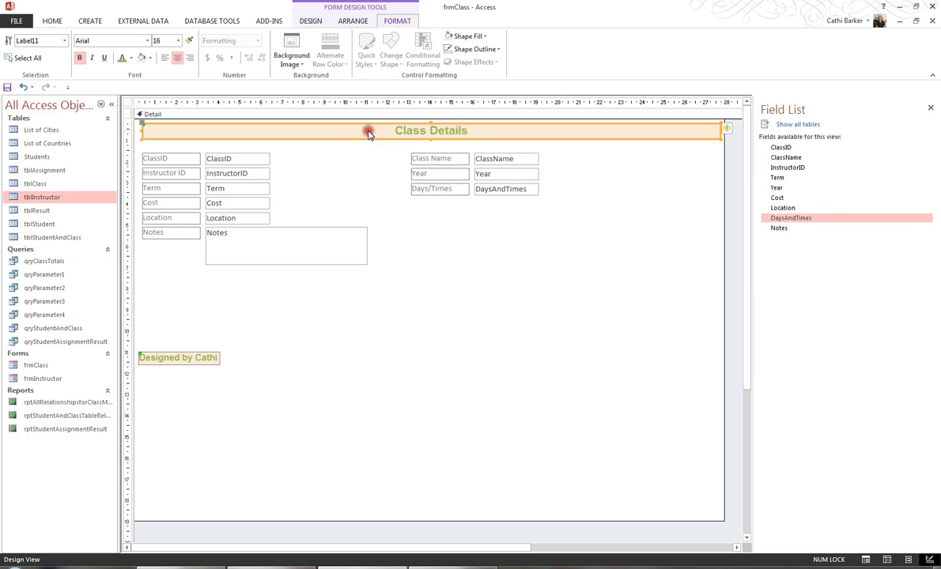
{"action": "left_click", "coordinate": [496, 50]}
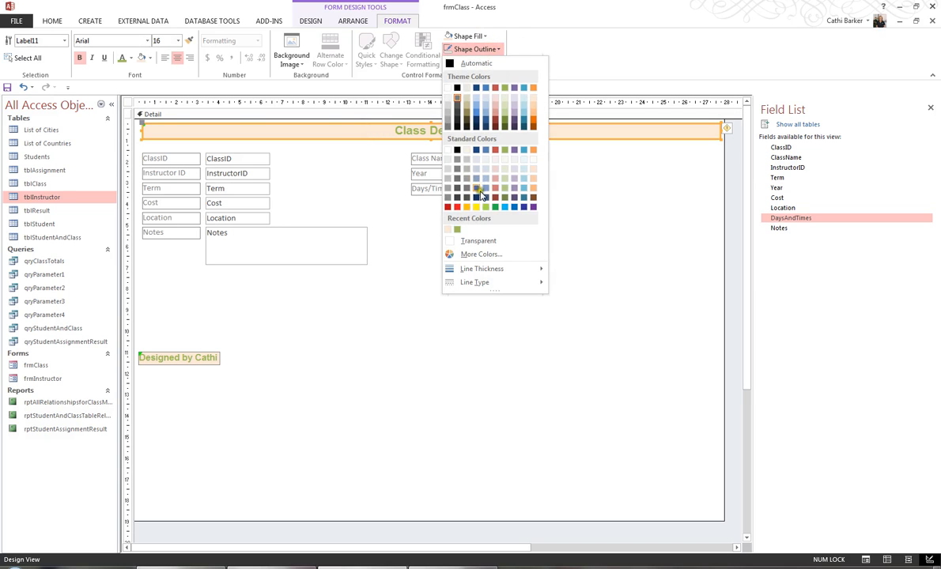
{"action": "left_click", "coordinate": [468, 241]}
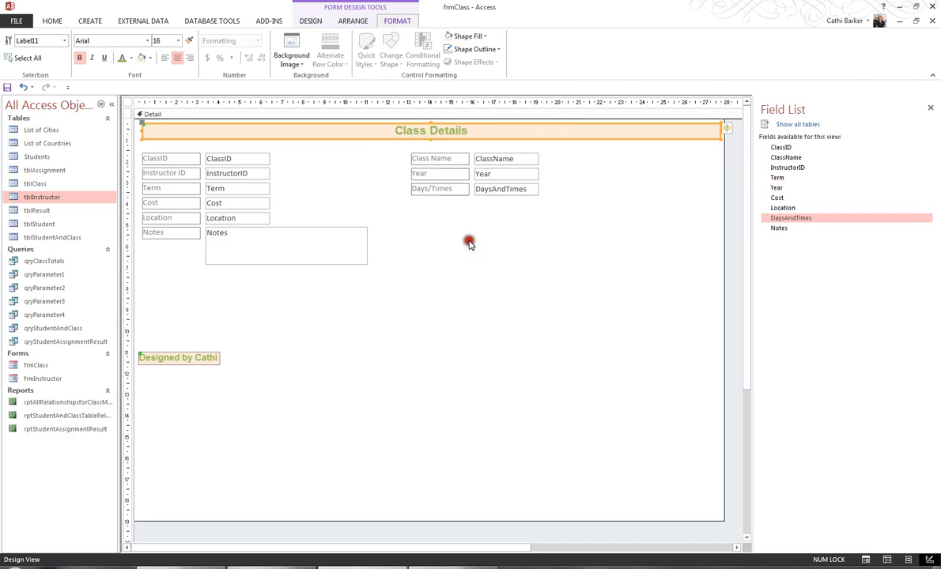
Make the outline of the "Designed by" label transparent.
{"action": "left_click", "coordinate": [189, 357]}
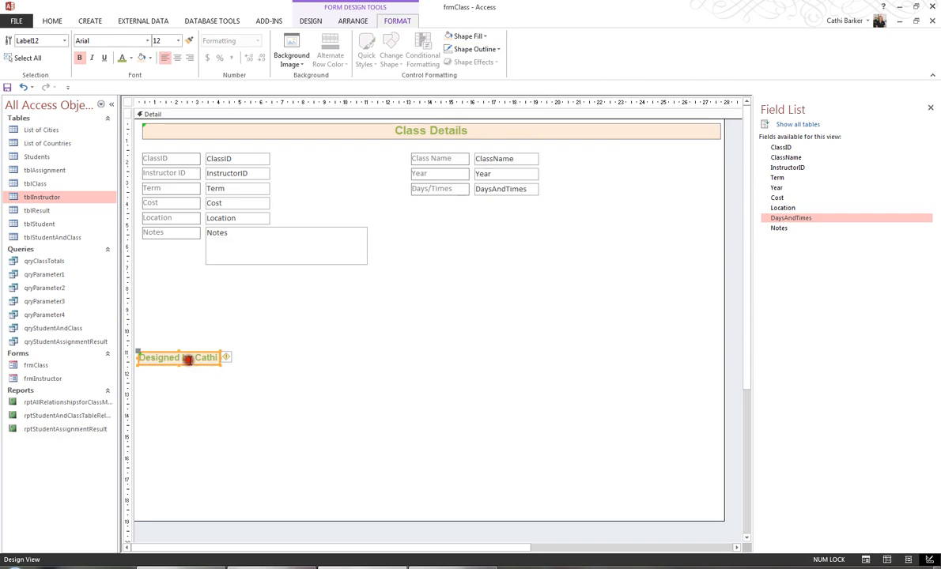
{"action": "left_click", "coordinate": [476, 49]}
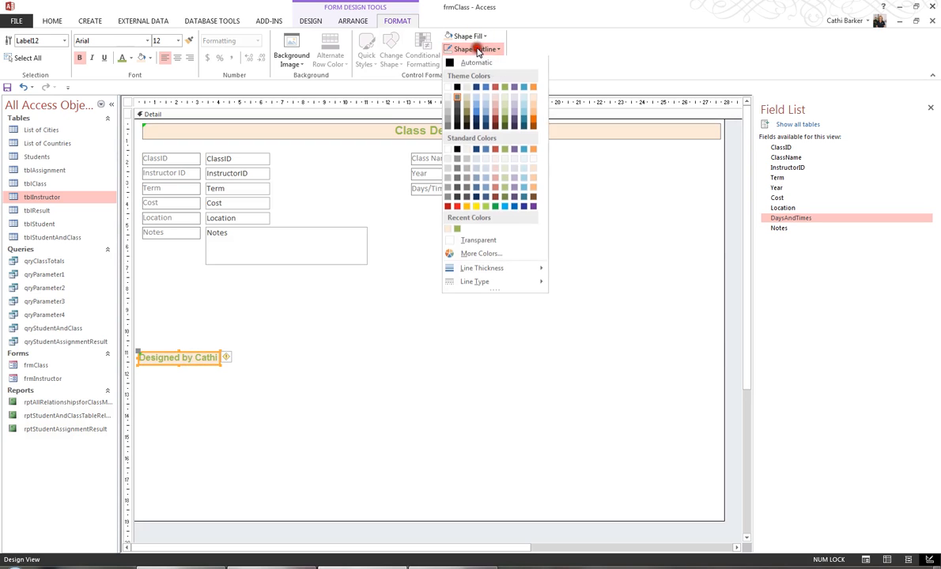
{"action": "left_click", "coordinate": [466, 241]}
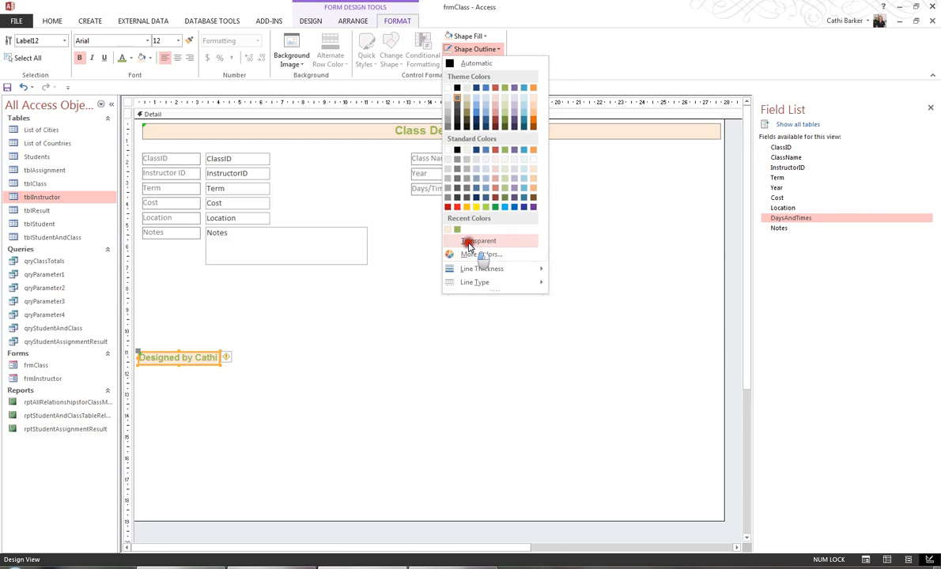
{"action": "left_click", "coordinate": [360, 341]}
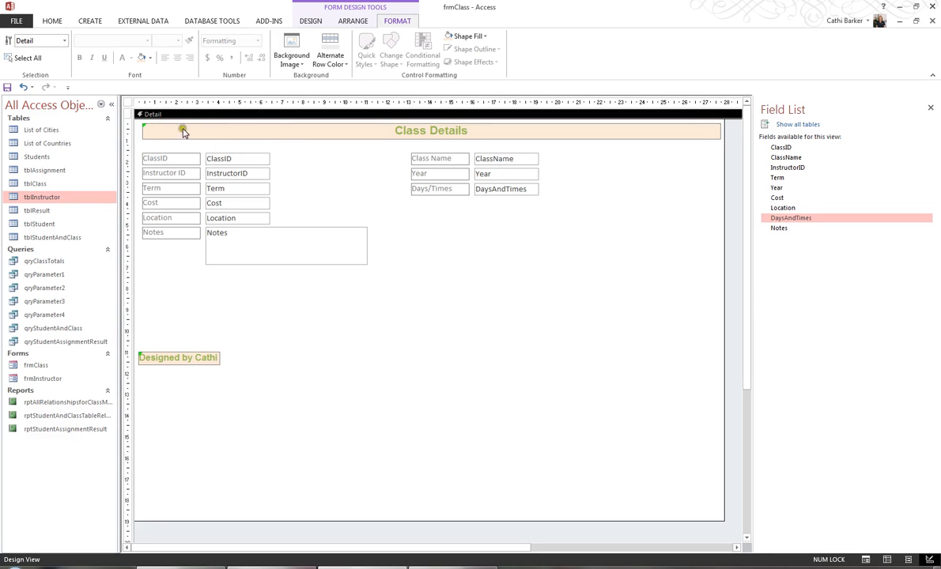
Check the labels' appearance in Form View and return to Design View.
{"action": "left_click", "coordinate": [51, 22]}
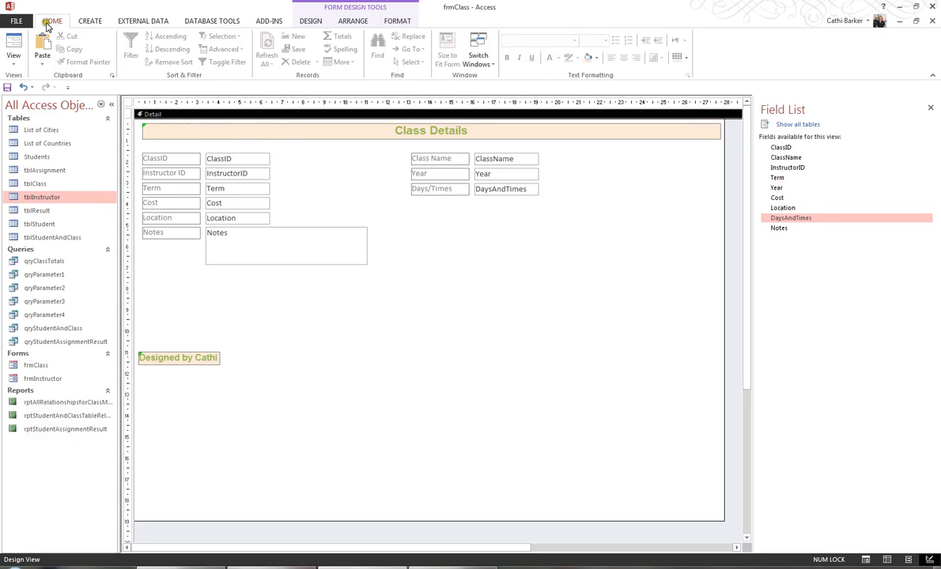
{"action": "left_click", "coordinate": [13, 67]}
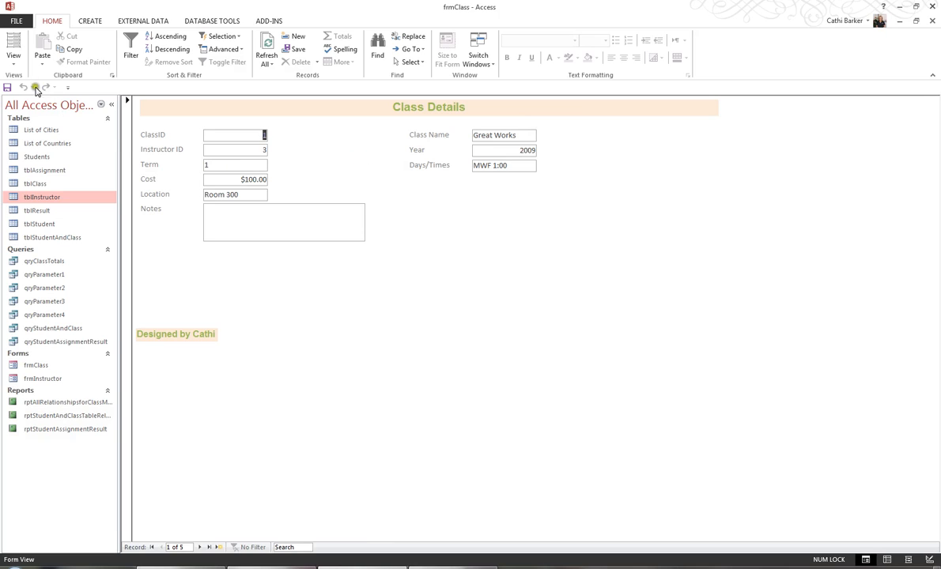
{"action": "left_click", "coordinate": [16, 61]}
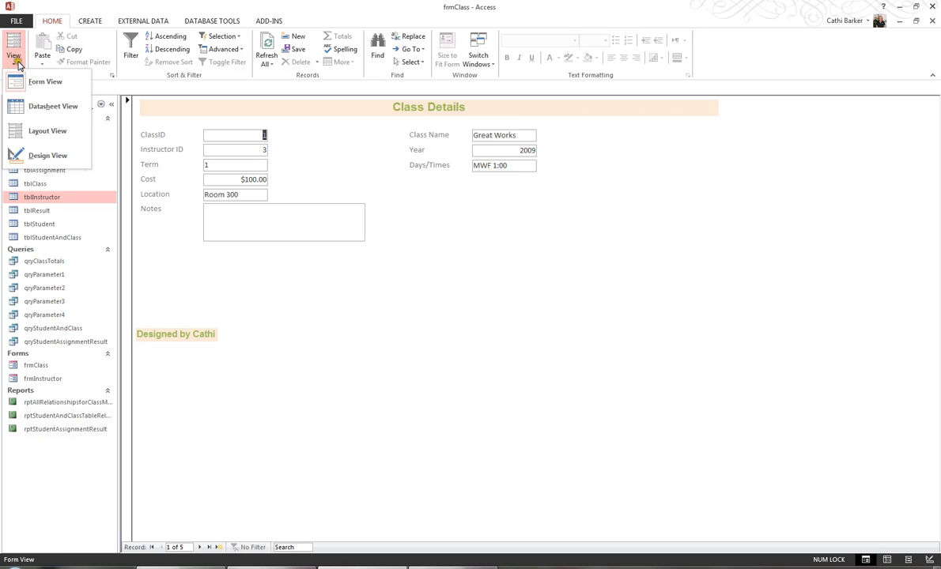
{"action": "left_click", "coordinate": [41, 155]}
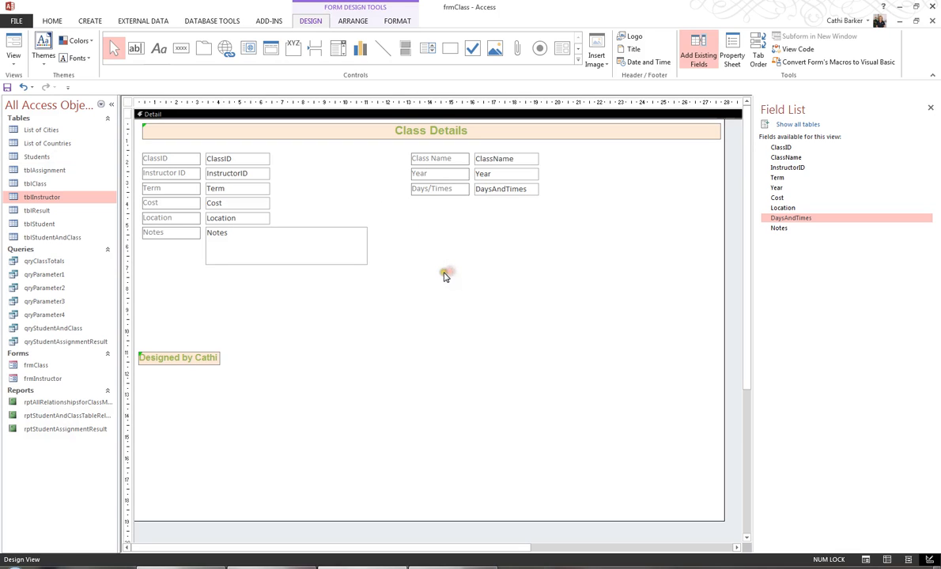
Fill the Detail section's background with a light green theme color.
{"action": "left_click", "coordinate": [402, 24]}
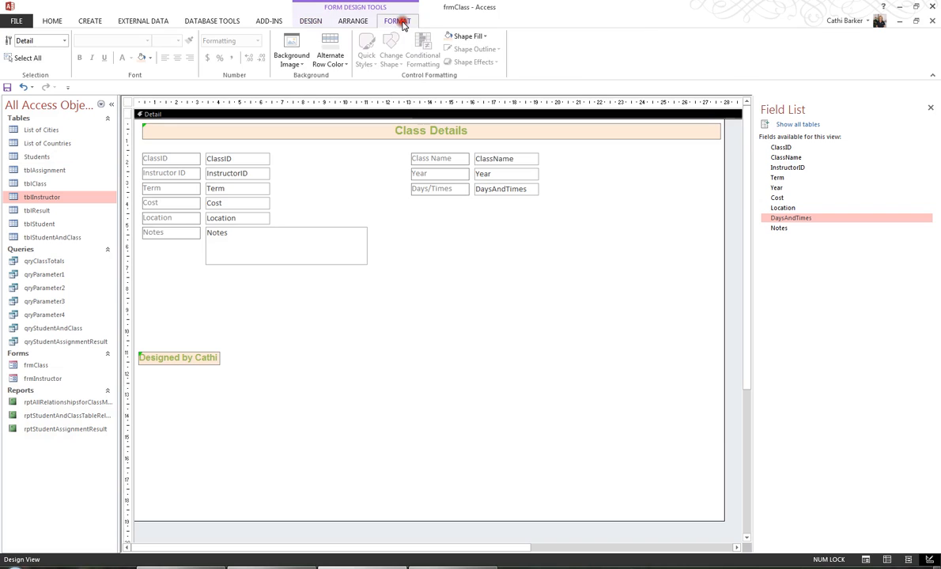
{"action": "left_click", "coordinate": [487, 38]}
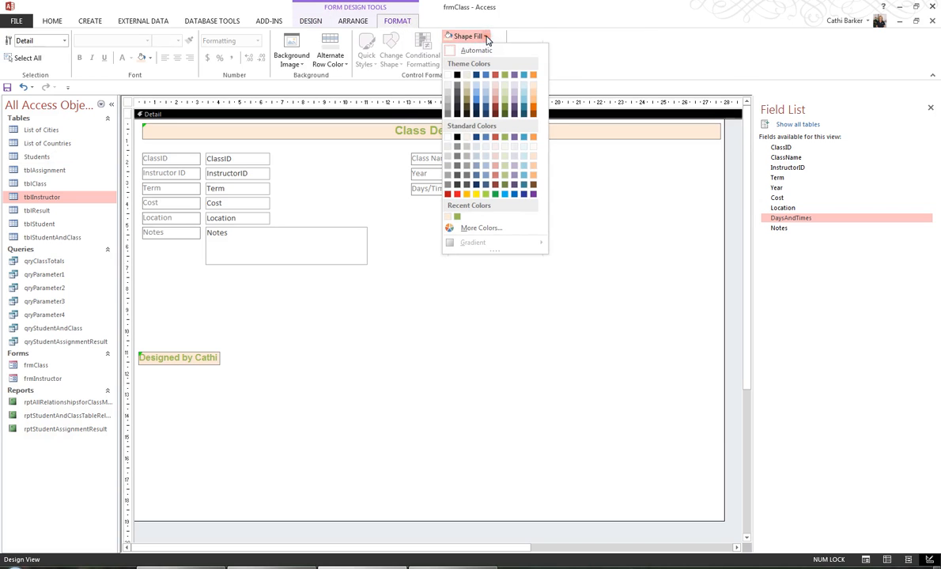
{"action": "left_click", "coordinate": [505, 89]}
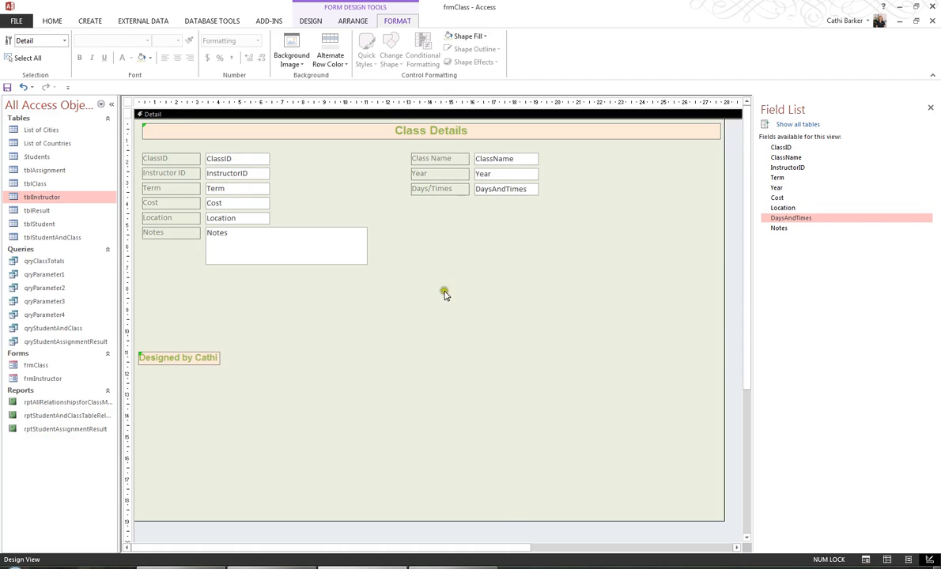
Right-align the text of all field labels in both columns, from ClassID to Notes and Class Name to Days/Times.
{"action": "left_click_drag", "start_coordinate": [167, 277], "coordinate": [180, 153]}
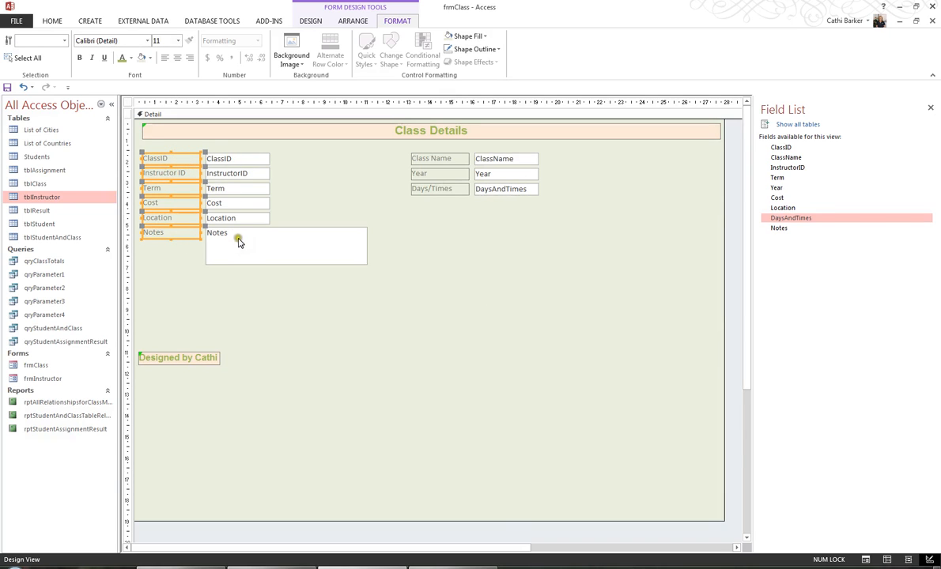
{"action": "left_click", "coordinate": [190, 60]}
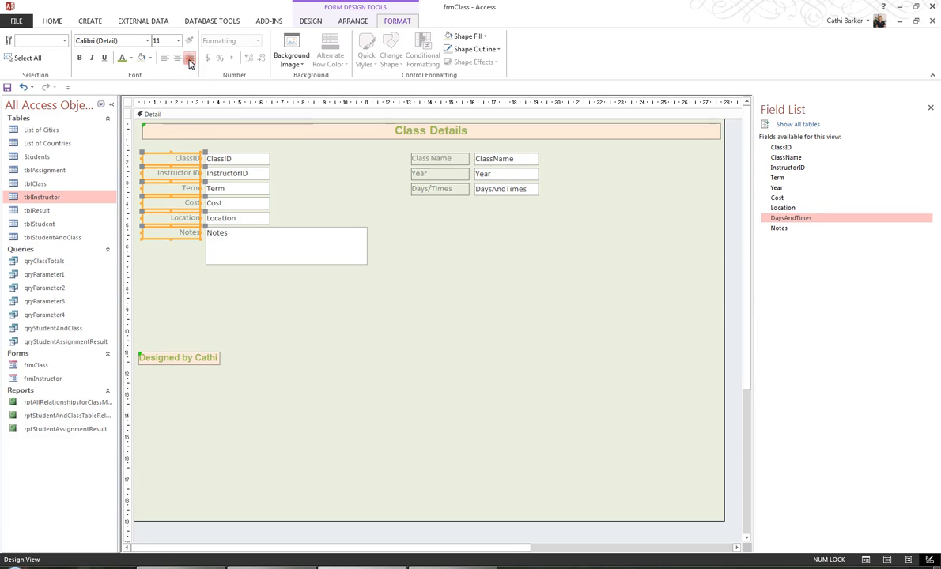
{"action": "left_click", "coordinate": [433, 230]}
{"action": "left_click_drag", "start_coordinate": [433, 230], "coordinate": [405, 141]}
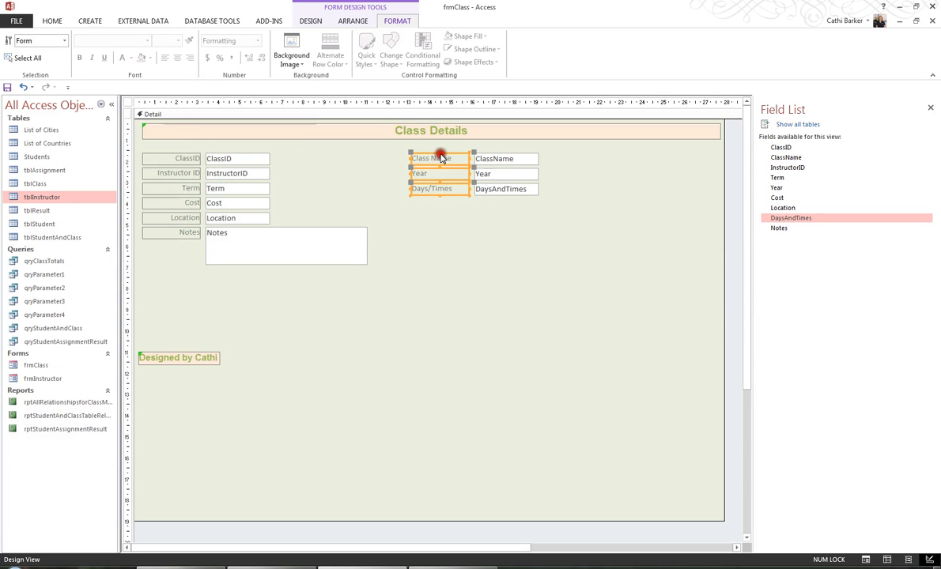
{"action": "left_click", "coordinate": [188, 61]}
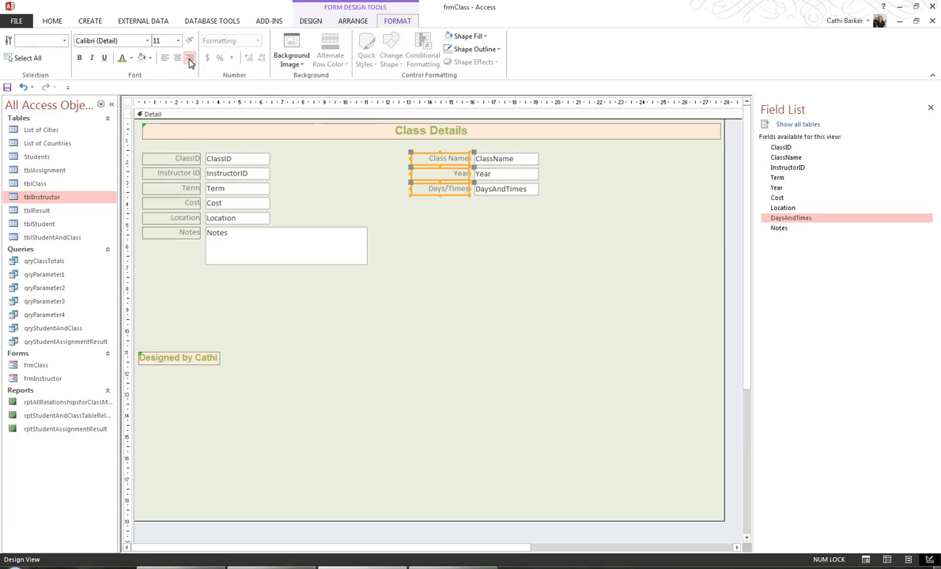
Format all field labels in both columns as bold Arial, size 10.
{"action": "left_click_drag", "start_coordinate": [157, 275], "coordinate": [175, 151]}
{"action": "left_click_drag", "start_coordinate": [449, 251], "coordinate": [448, 153]}
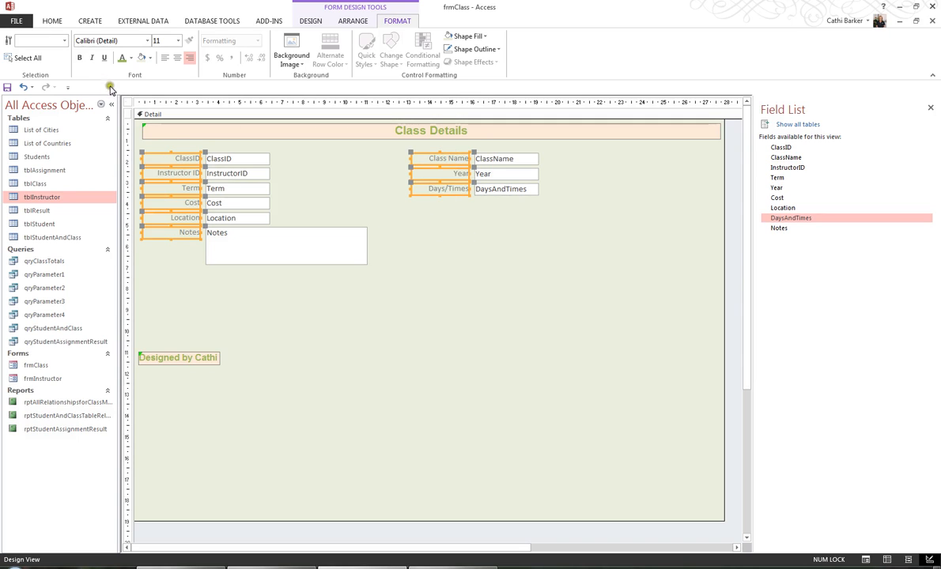
{"action": "left_click", "coordinate": [79, 57]}
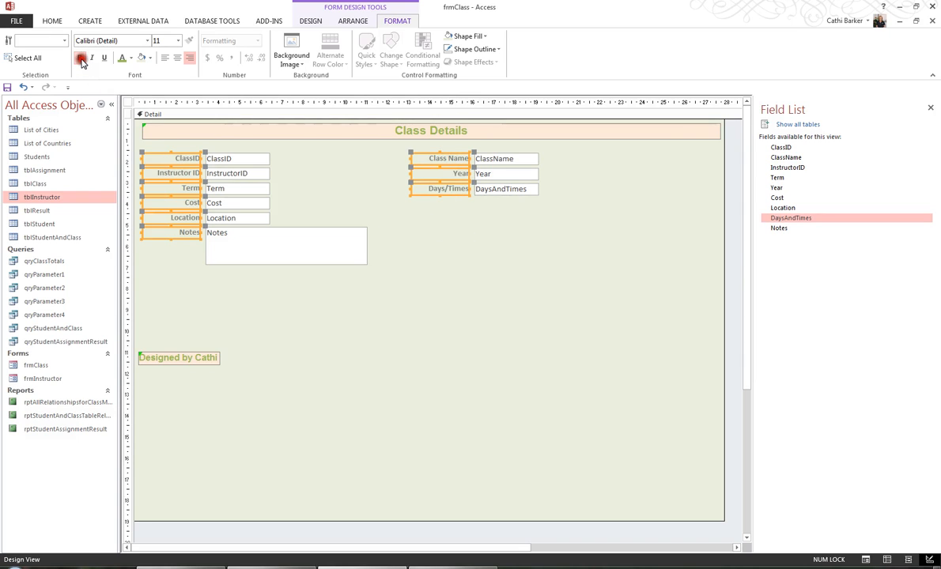
{"action": "left_click", "coordinate": [147, 40]}
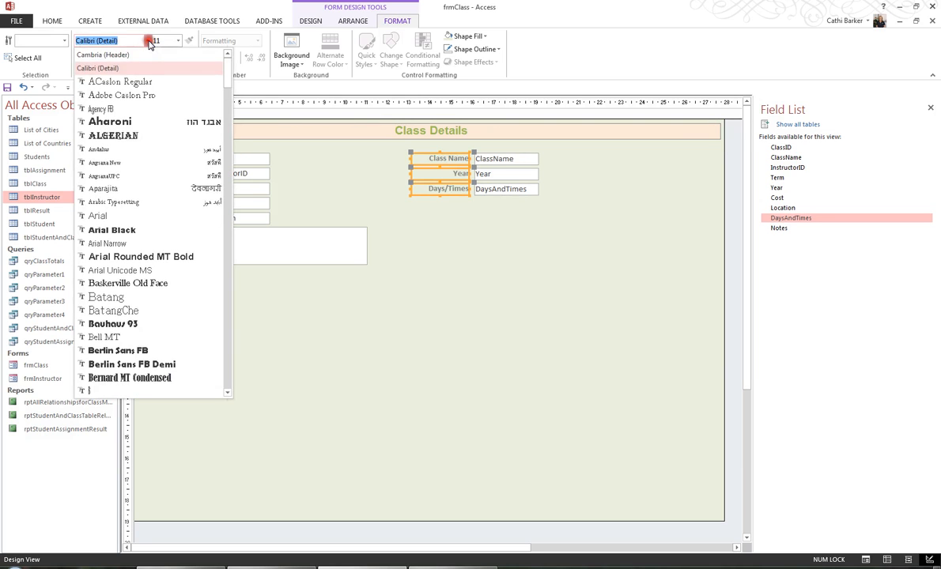
{"action": "left_click", "coordinate": [118, 215]}
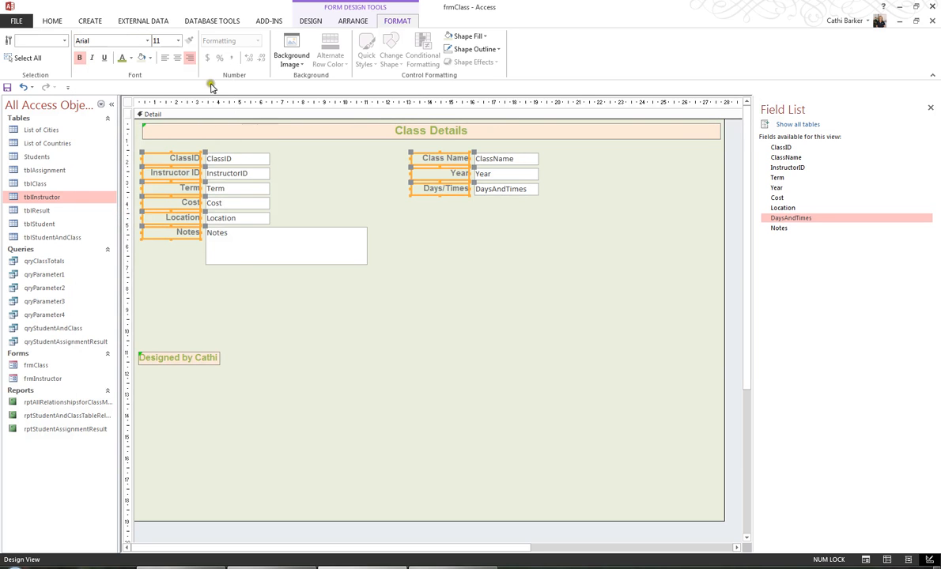
{"action": "left_click", "coordinate": [178, 40]}
{"action": "left_click", "coordinate": [158, 71]}
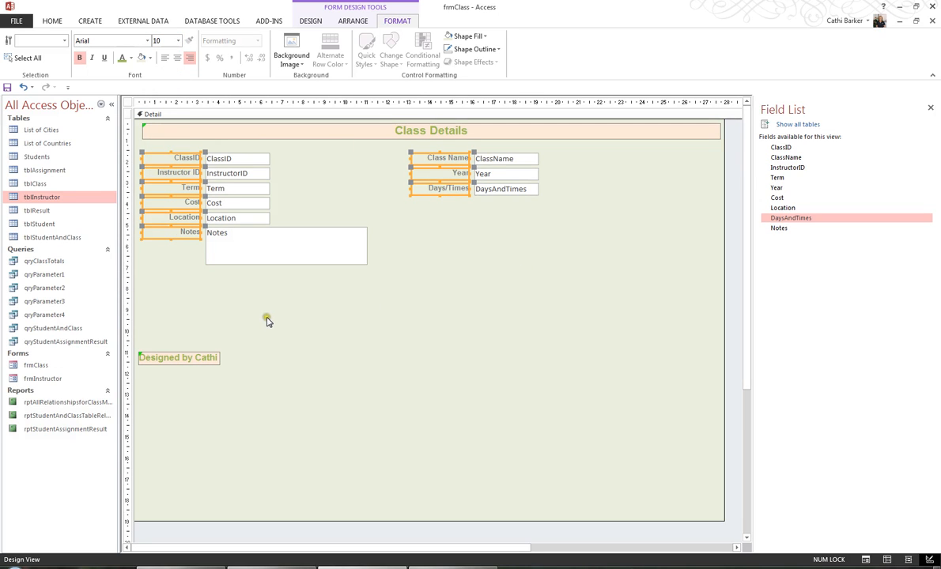
Set all field text boxes in both columns to Arial, size 10, with left-aligned text.
{"action": "left_click_drag", "start_coordinate": [267, 319], "coordinate": [247, 147]}
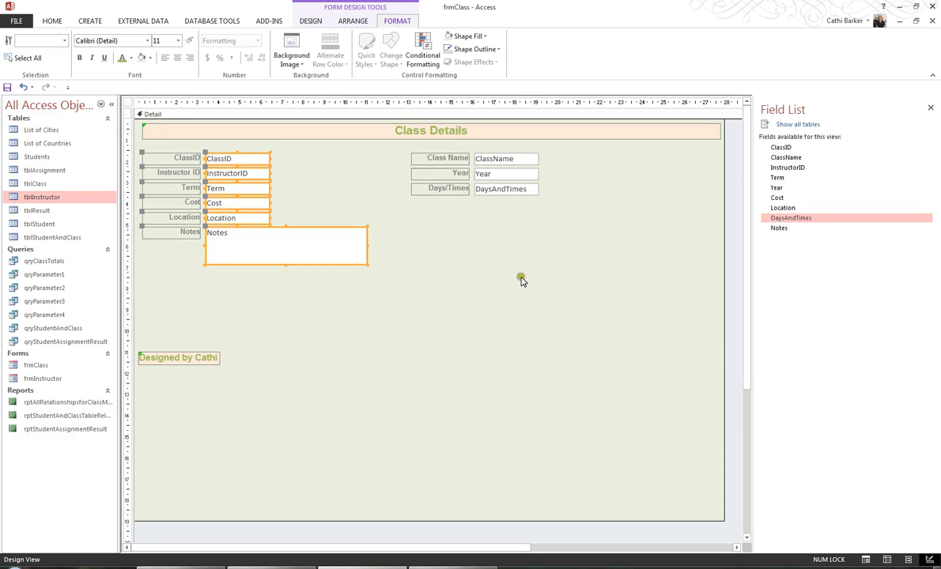
{"action": "left_click_drag", "start_coordinate": [533, 280], "coordinate": [512, 147]}
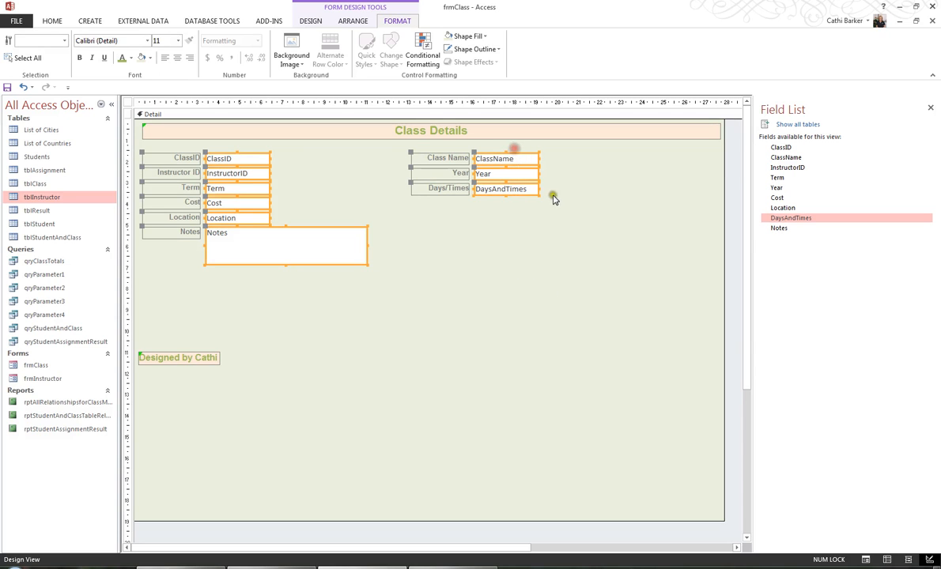
{"action": "left_click", "coordinate": [147, 40]}
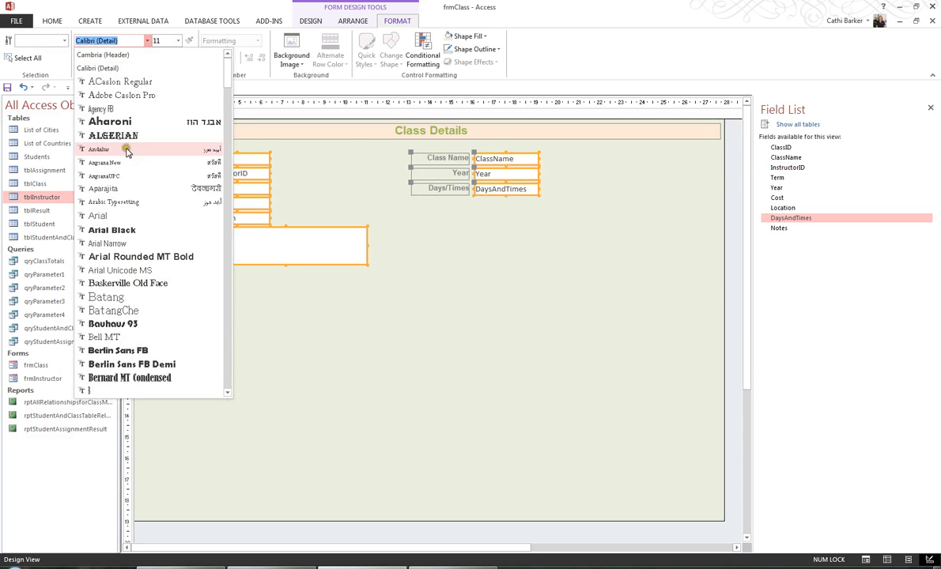
{"action": "left_click", "coordinate": [106, 216]}
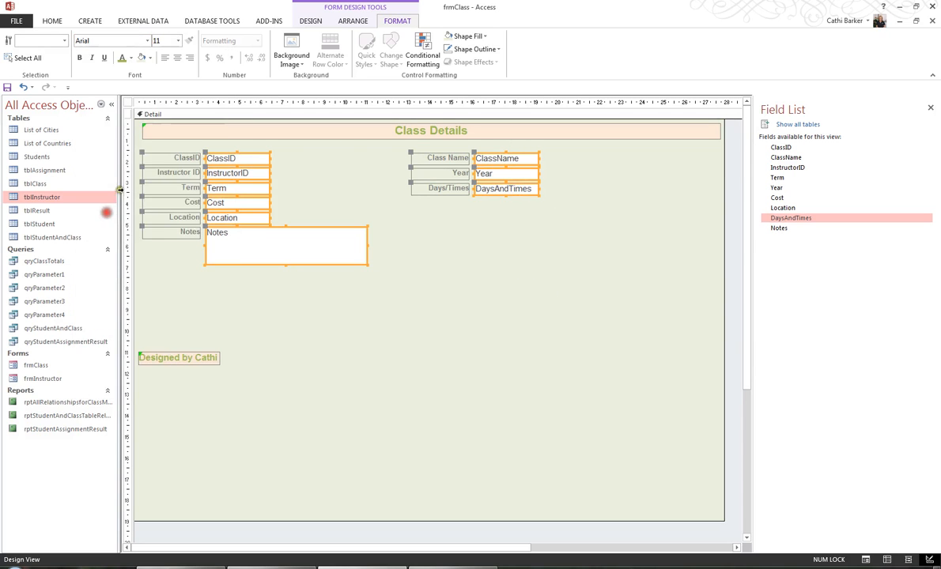
{"action": "left_click", "coordinate": [177, 40]}
{"action": "left_click", "coordinate": [170, 74]}
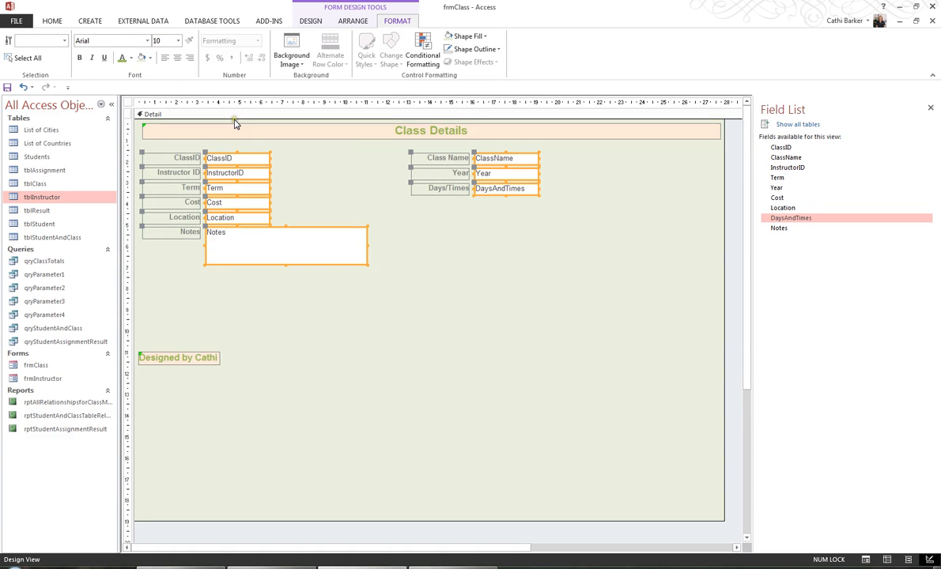
{"action": "left_click", "coordinate": [165, 58]}
{"action": "left_click", "coordinate": [435, 272]}
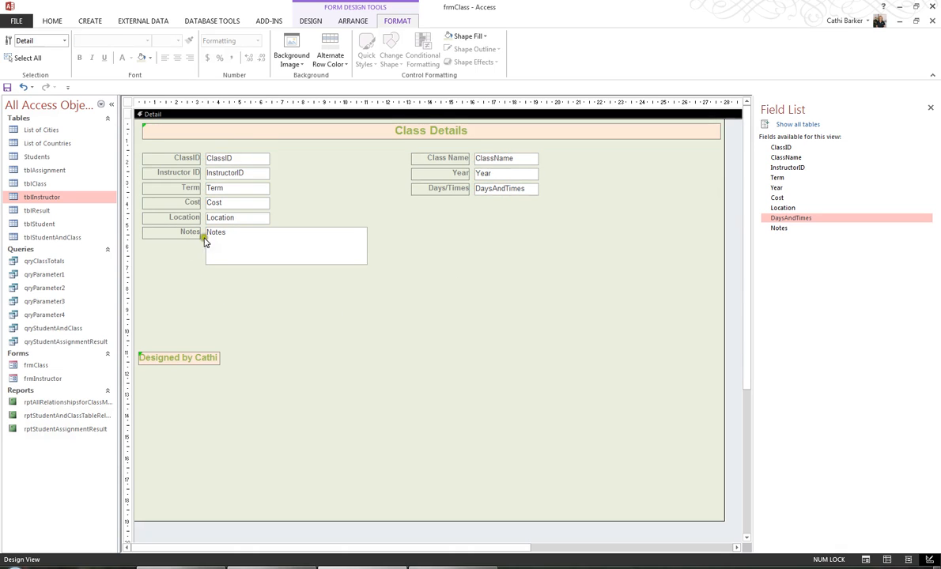
Size the Notes label and Notes text box to the tallest so both controls have the same height.
{"action": "left_click", "coordinate": [180, 288]}
{"action": "left_click_drag", "start_coordinate": [180, 288], "coordinate": [221, 237]}
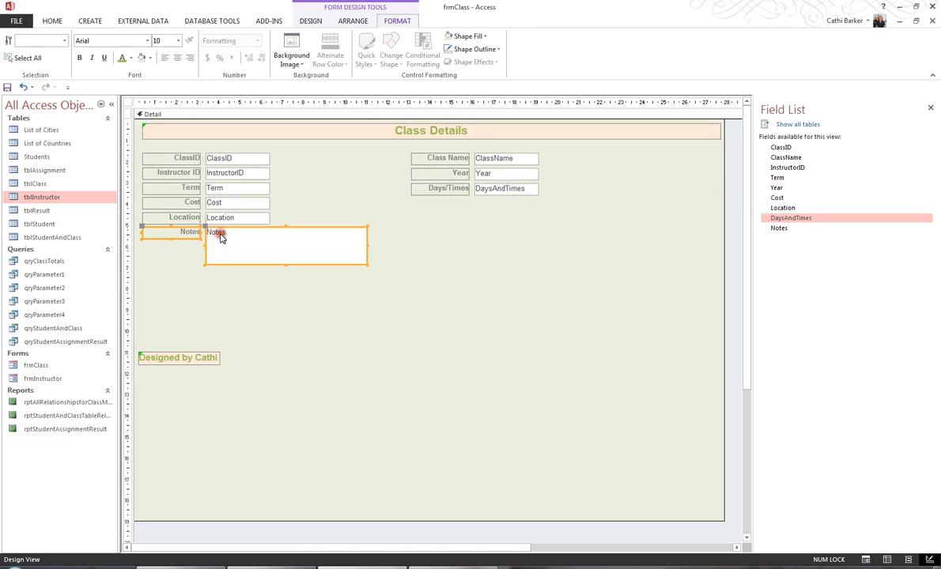
{"action": "left_click", "coordinate": [353, 21]}
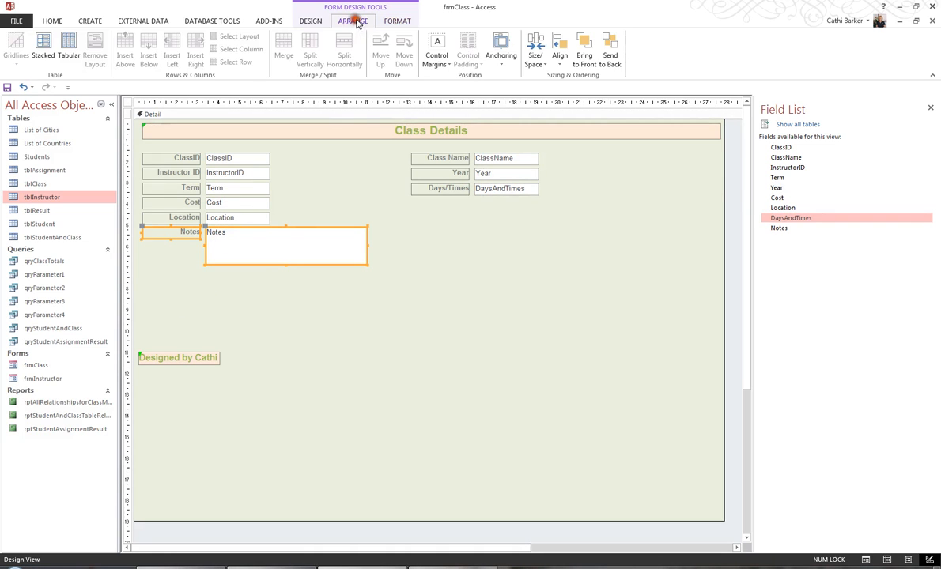
{"action": "left_click", "coordinate": [538, 60]}
{"action": "left_click", "coordinate": [555, 102]}
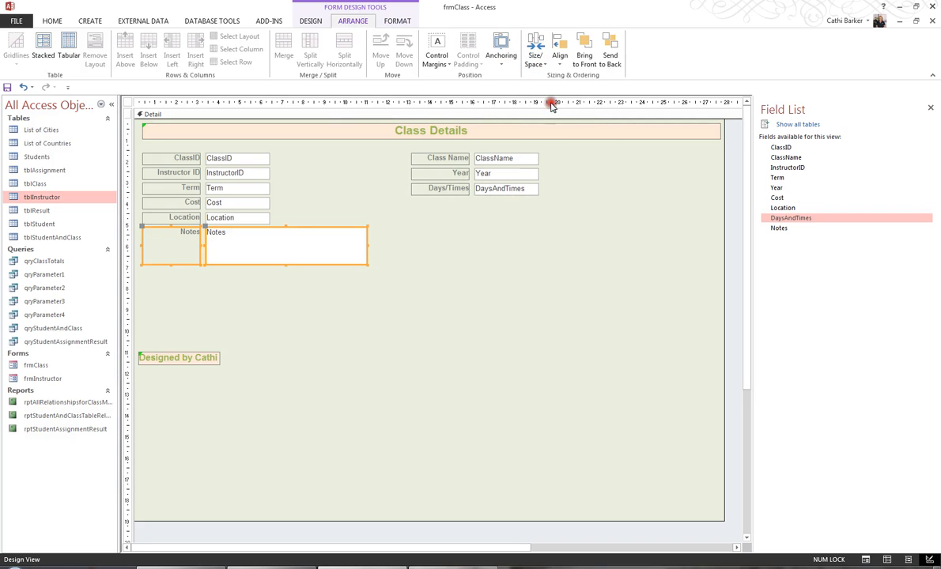
{"action": "left_click", "coordinate": [466, 277]}
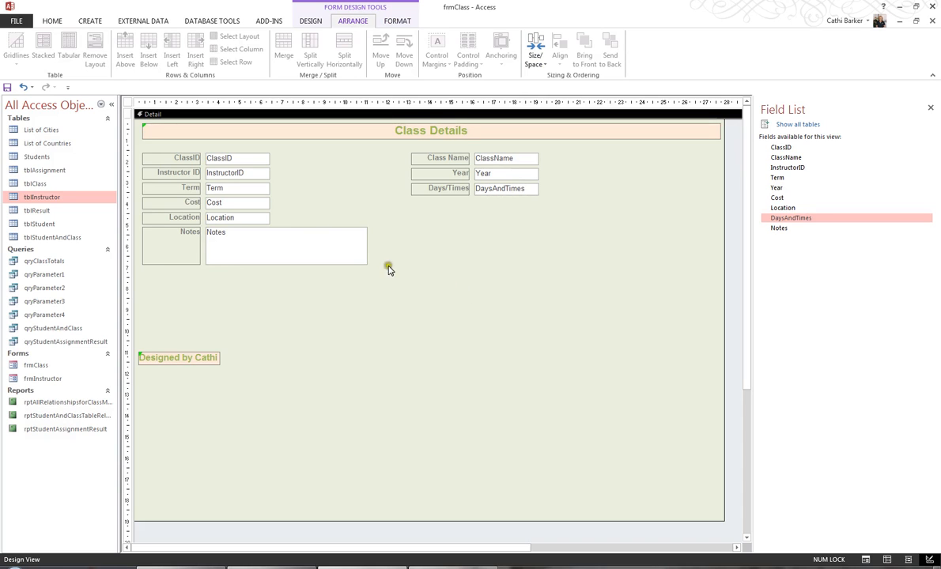
Save the form while previewing it in Form View, and return it to Design View.
{"action": "left_click", "coordinate": [52, 22]}
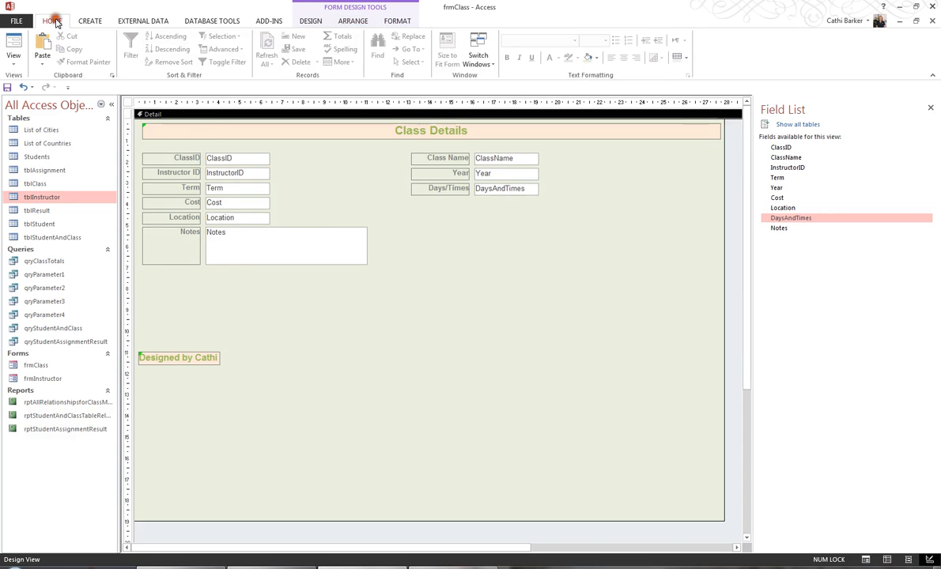
{"action": "left_click", "coordinate": [14, 49]}
{"action": "left_click", "coordinate": [43, 83]}
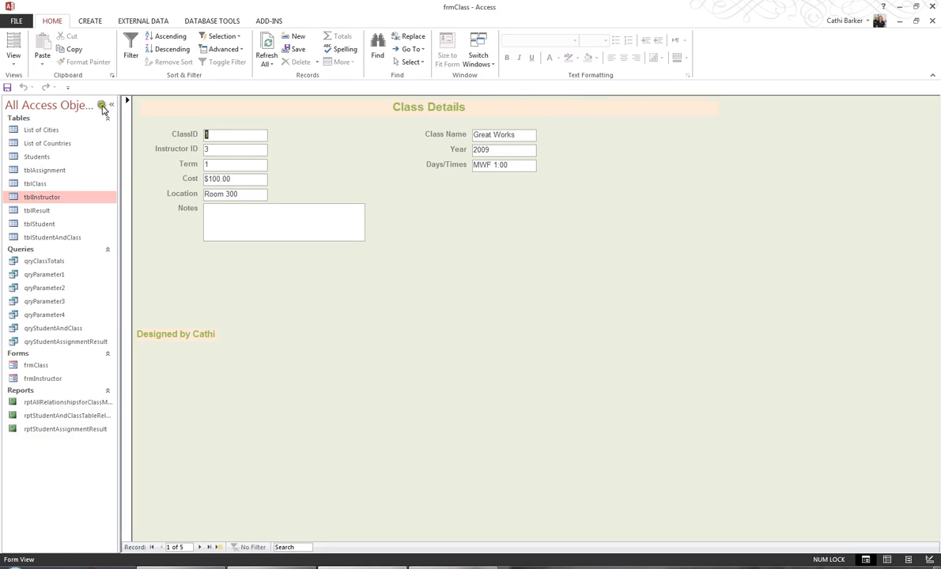
{"action": "left_click", "coordinate": [7, 89]}
{"action": "left_click", "coordinate": [14, 57]}
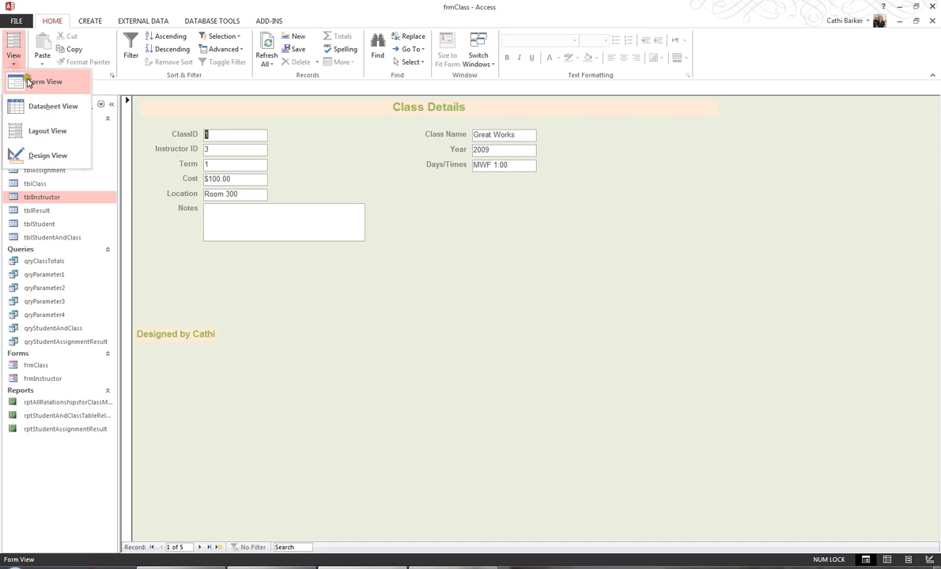
{"action": "left_click", "coordinate": [45, 159]}
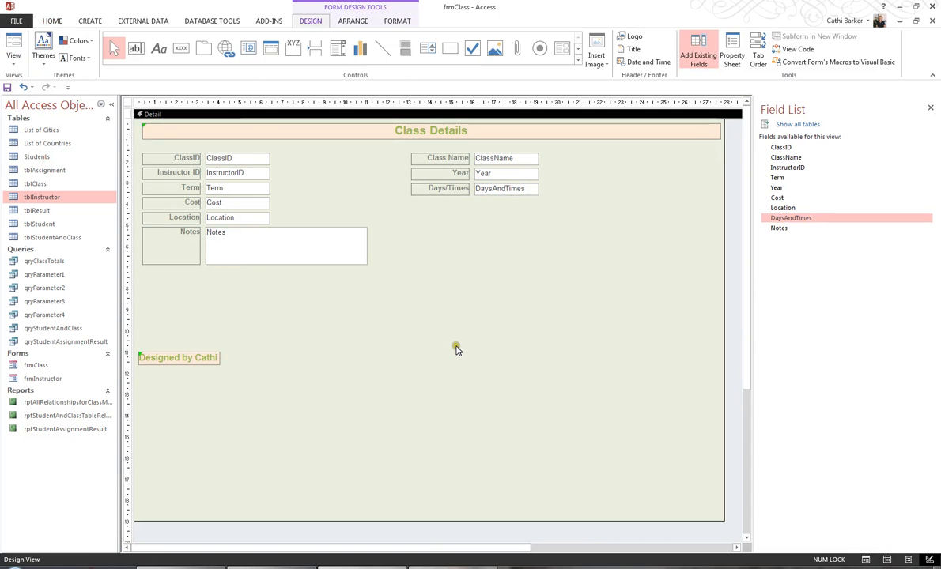